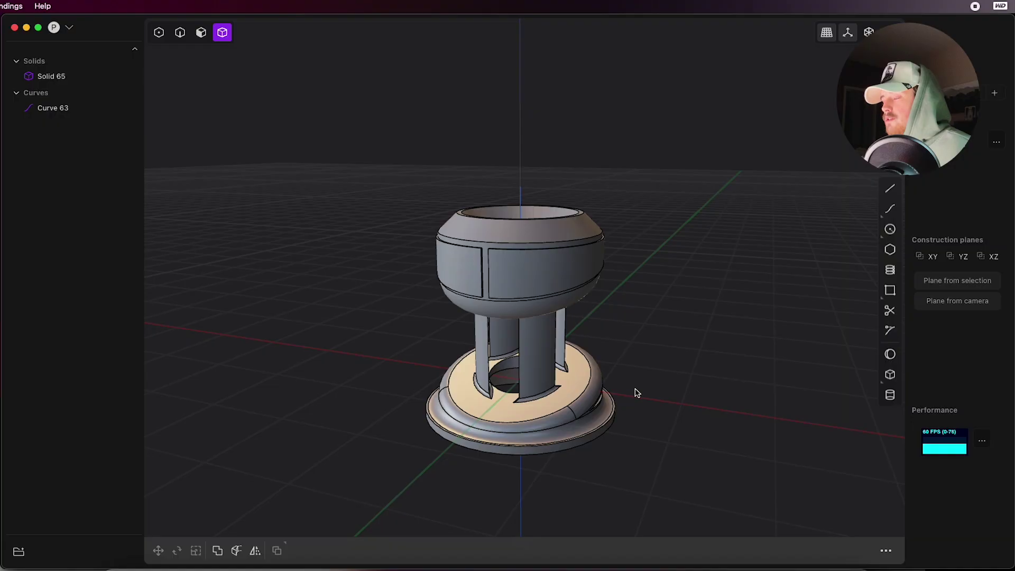
Select the pedestal solid, Solid 65, and bring up the Save dialog
middle_drag(603, 352, 626, 369)
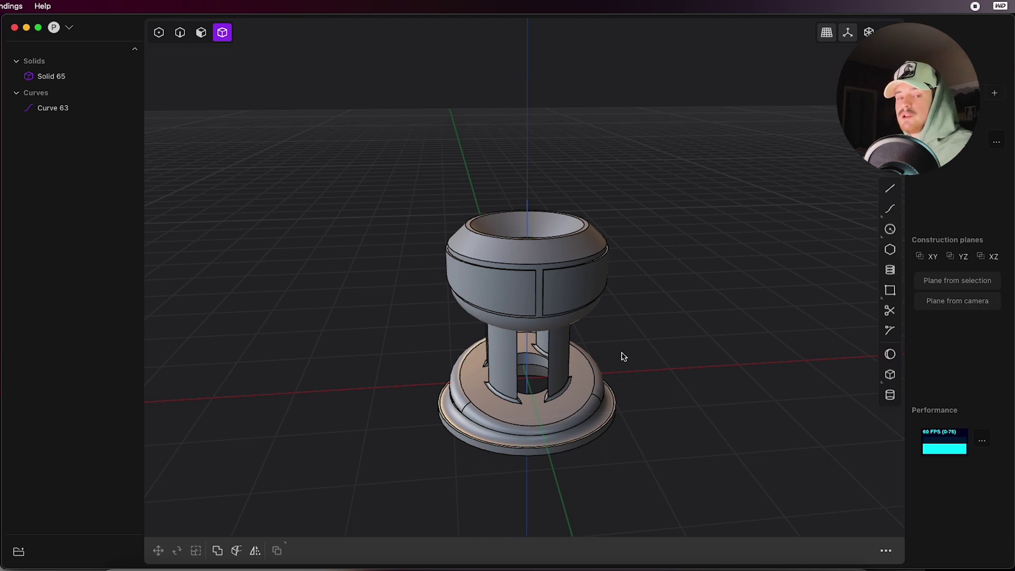
mouse_move(621, 373)
middle_down()
mouse_move(565, 375)
mouse_move(616, 380)
middle_up()
click(566, 374)
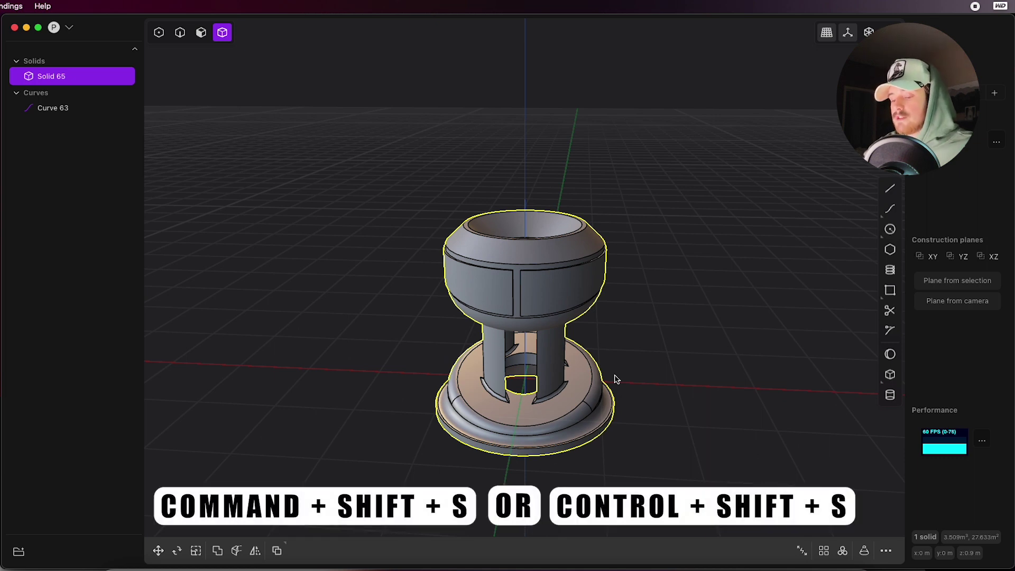
key(super+shift+s)
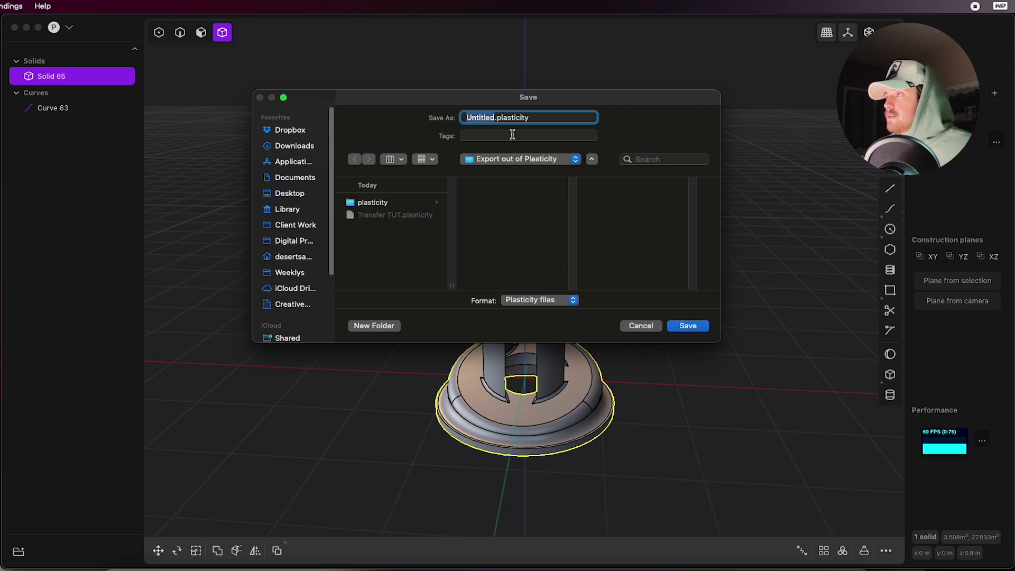
Save the pedestal in Wavefront OBJ format under the name Tutorial
click(551, 301)
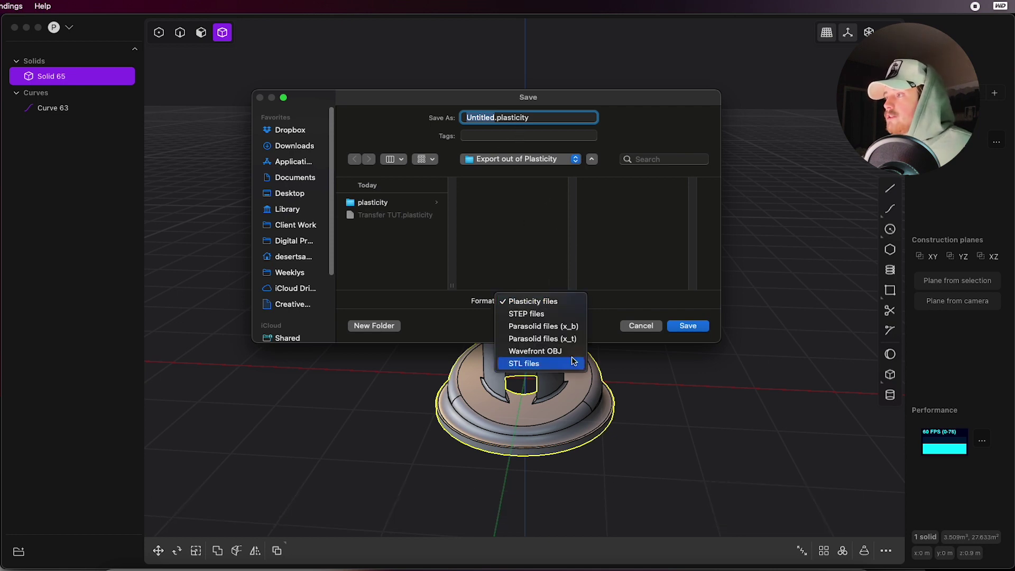
click(566, 351)
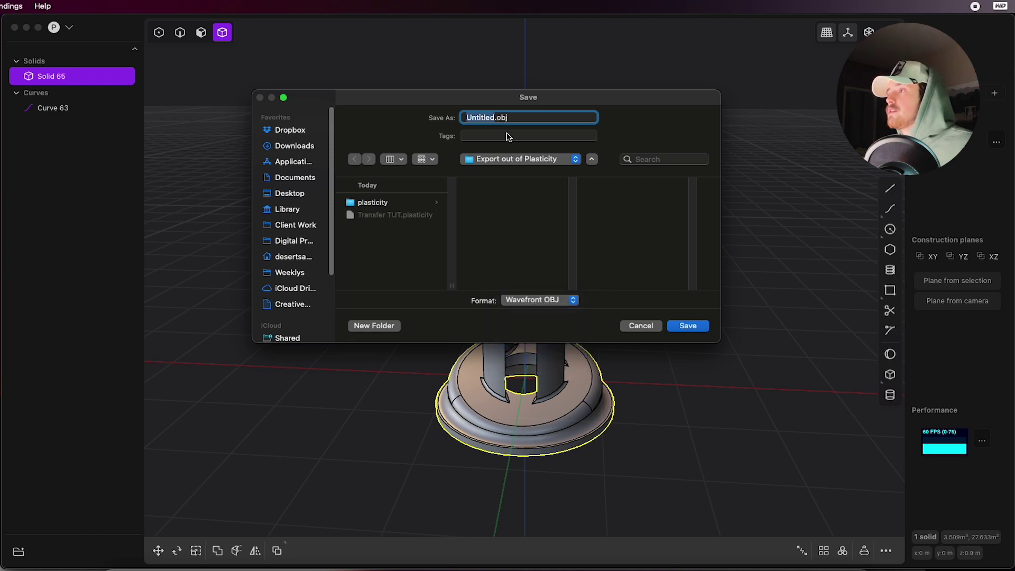
text(Tutorial)
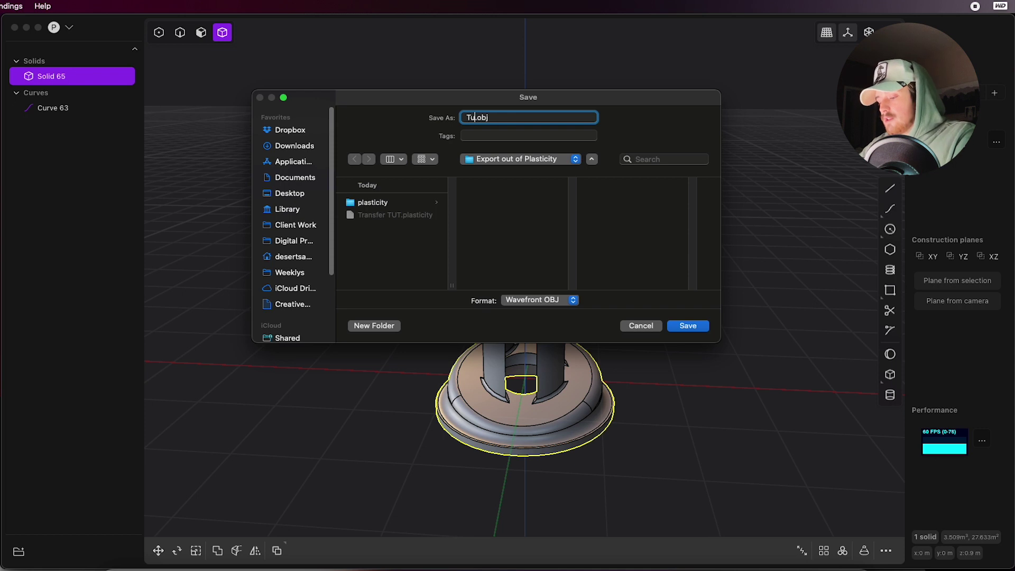
click(688, 327)
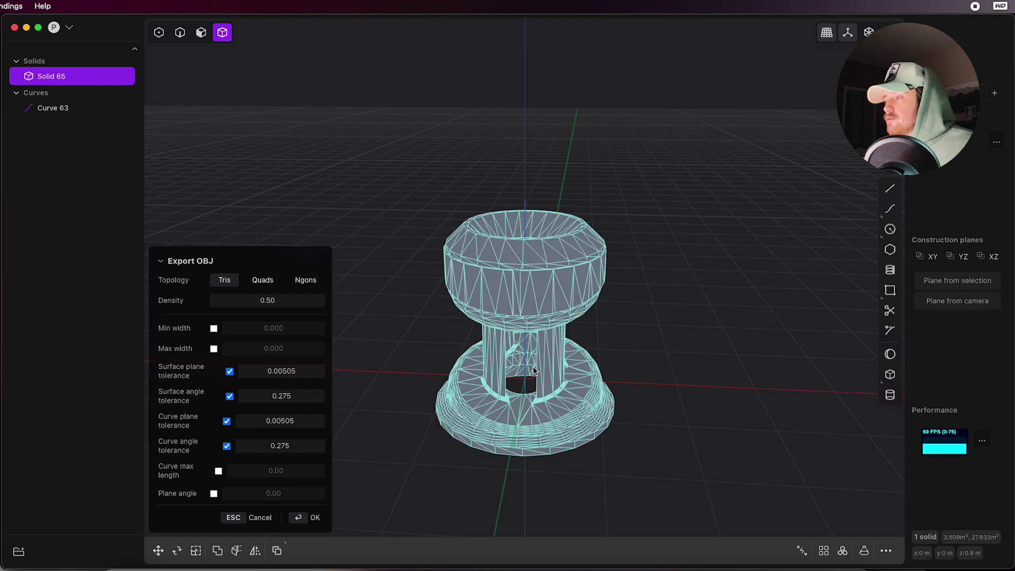
Inspect the triangulated mesh preview, then switch the export topology to Quads
scroll(519, 343, up, 1)
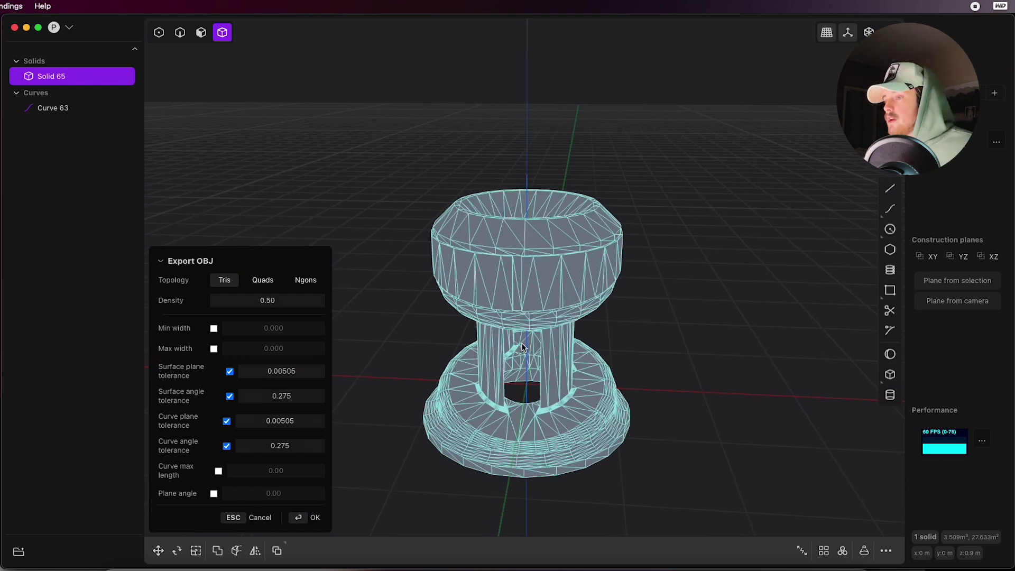
scroll(553, 358, up, 1)
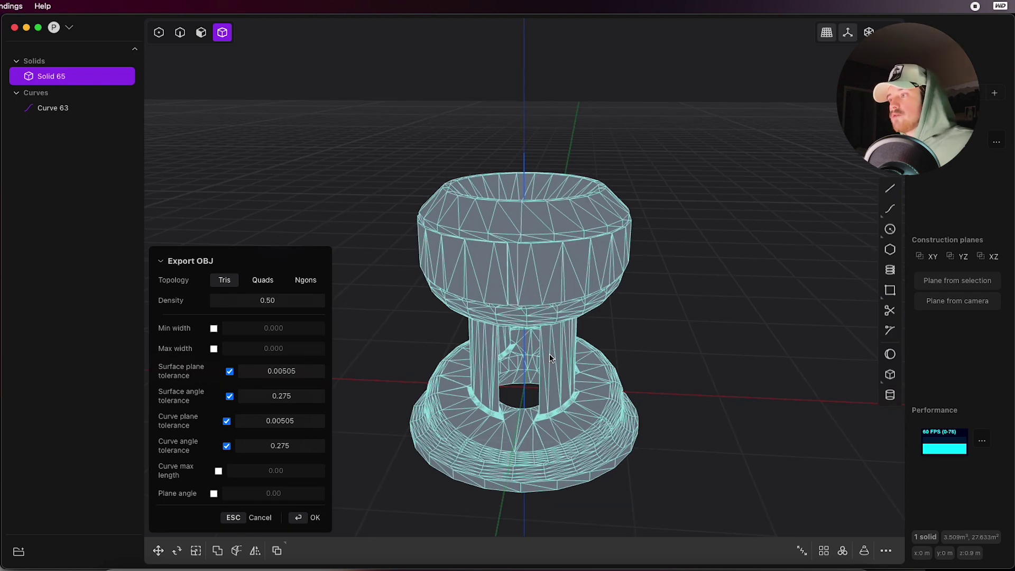
middle_drag(550, 354, 625, 291)
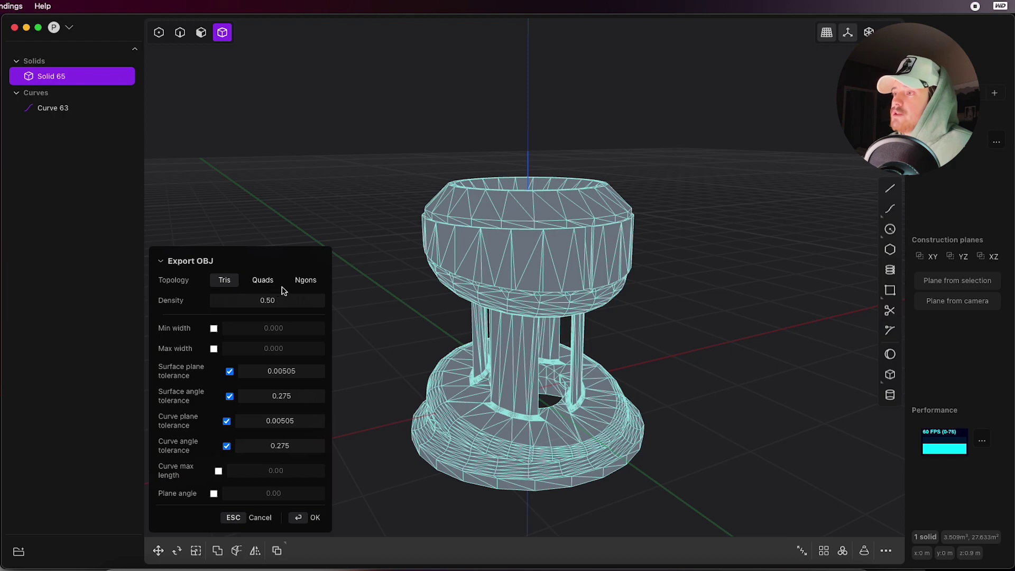
scroll(524, 321, up, 6)
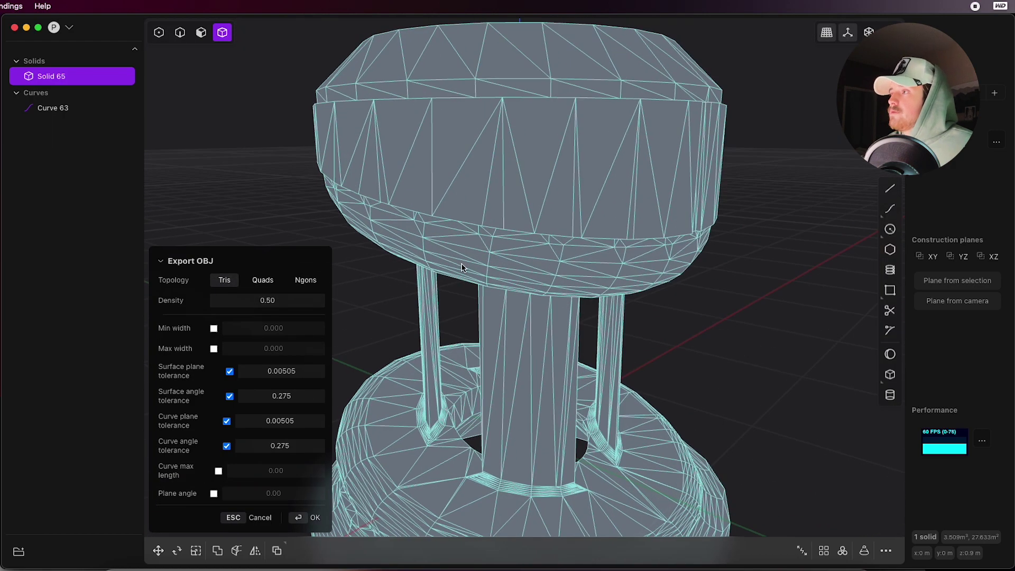
middle_drag(465, 267, 447, 290)
click(263, 279)
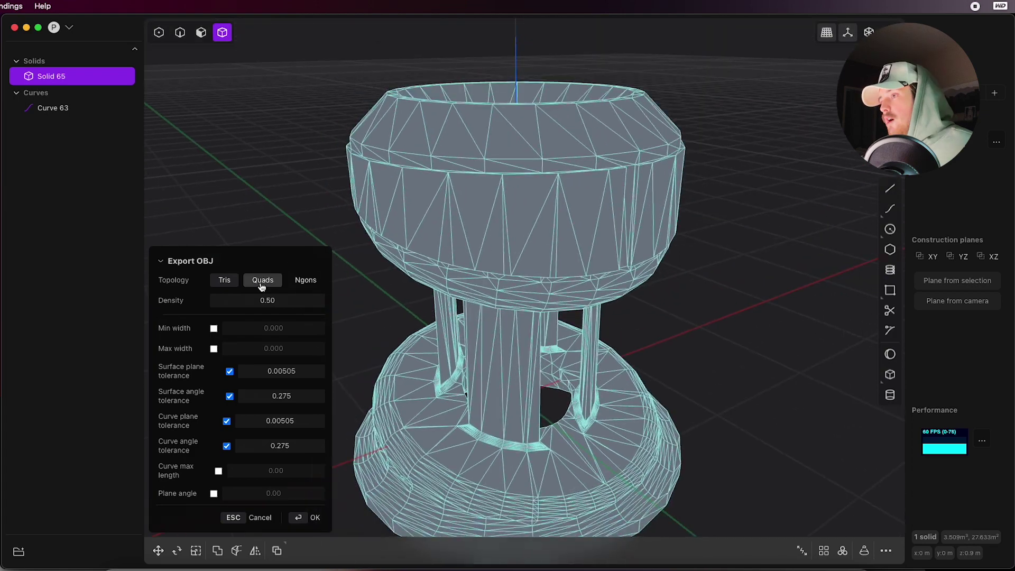
Preview the Ngons topology, then return the export mesh to Tris
scroll(529, 339, up, 5)
scroll(598, 206, up, 3)
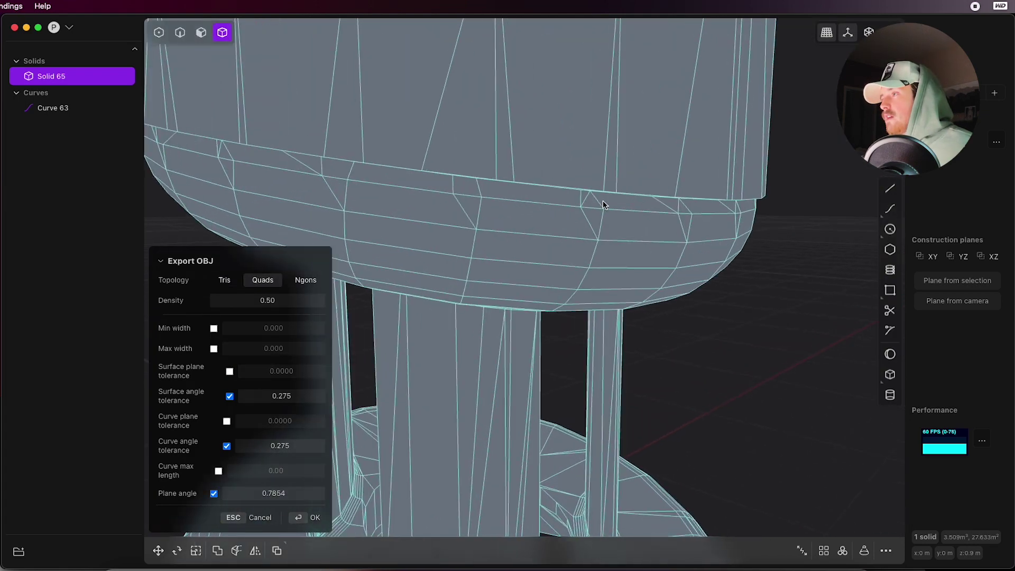
scroll(622, 256, down, 10)
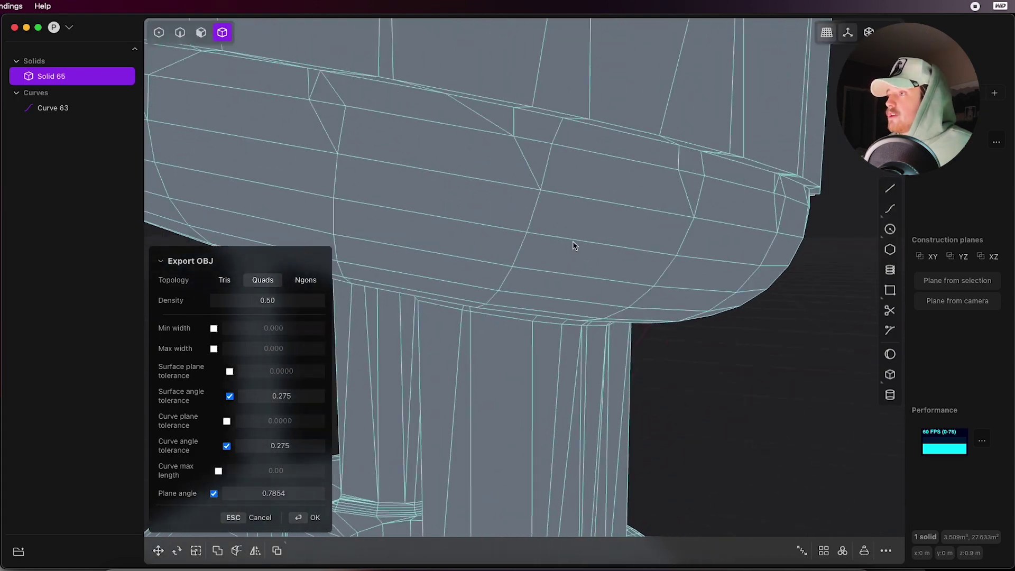
middle_drag(586, 348, 531, 361)
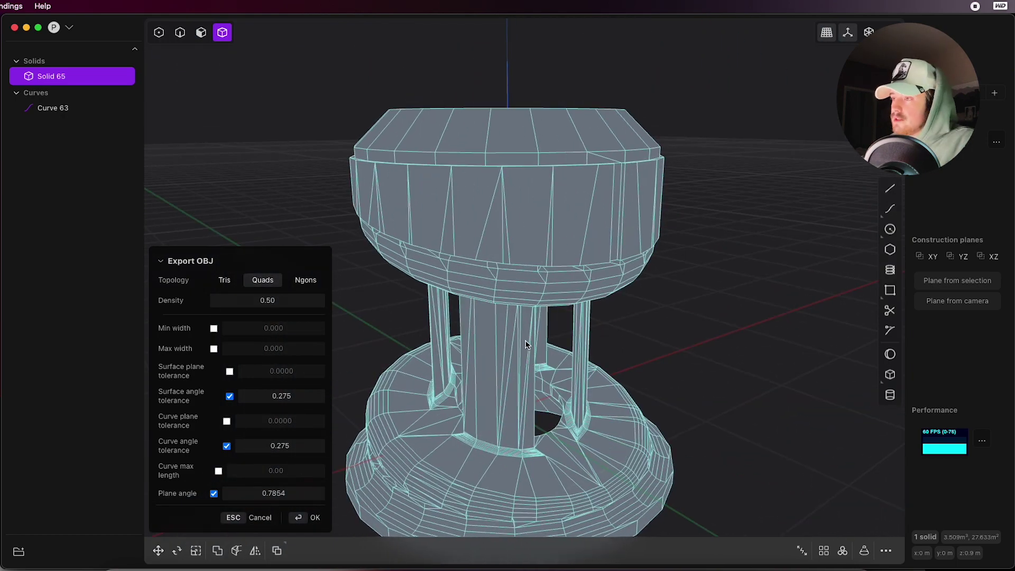
click(305, 281)
middle_drag(497, 322, 463, 312)
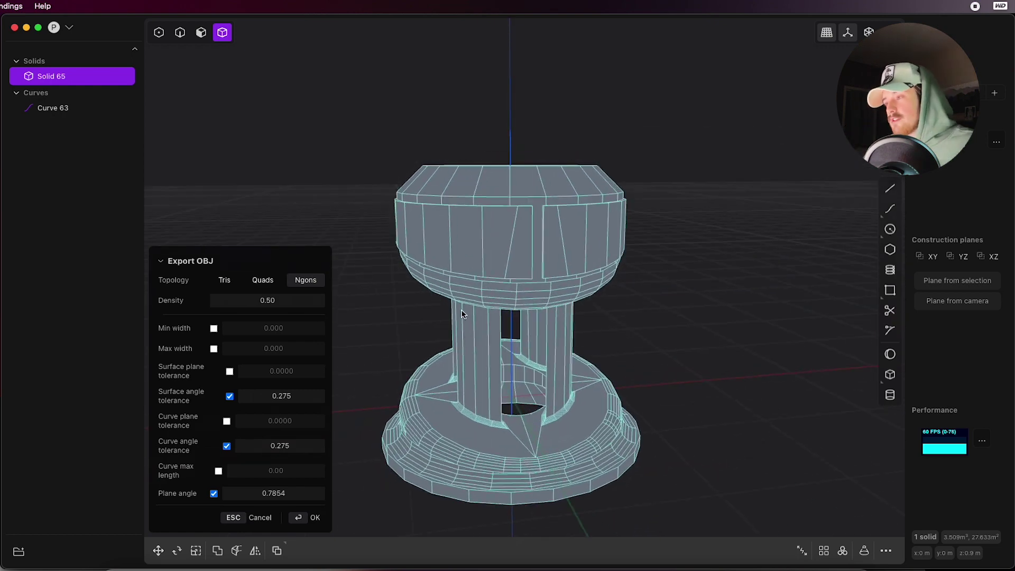
click(226, 281)
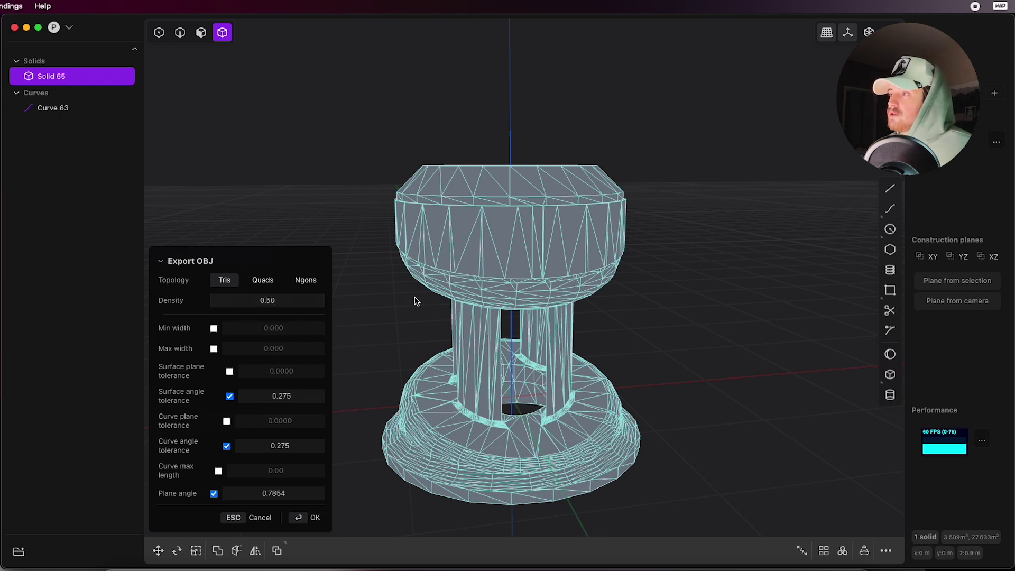
Raise the mesh density to 1.00 and inspect the denser preview
click(281, 301)
text(1)
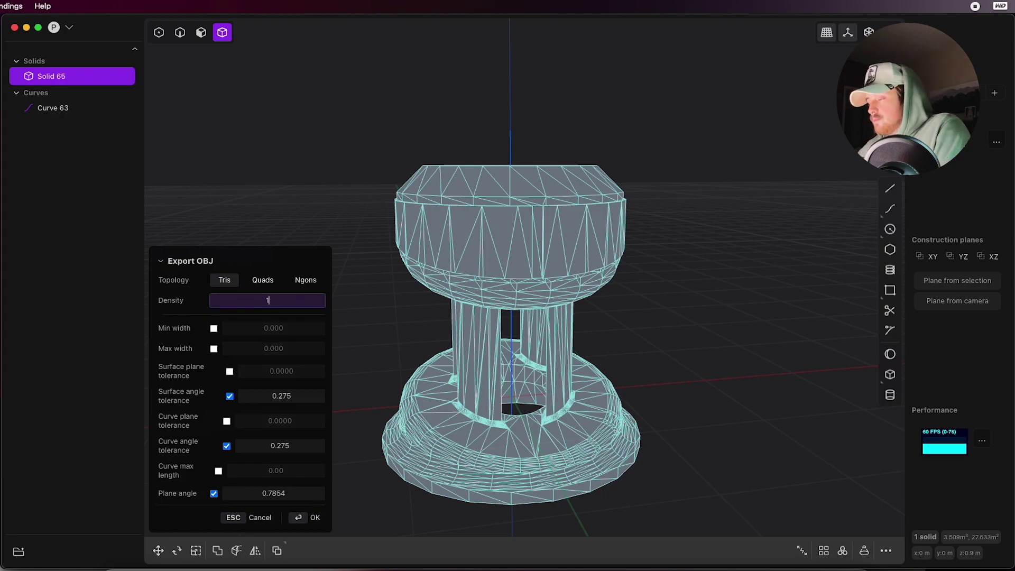
key(Return)
scroll(513, 380, up, 5)
scroll(496, 398, down, 4)
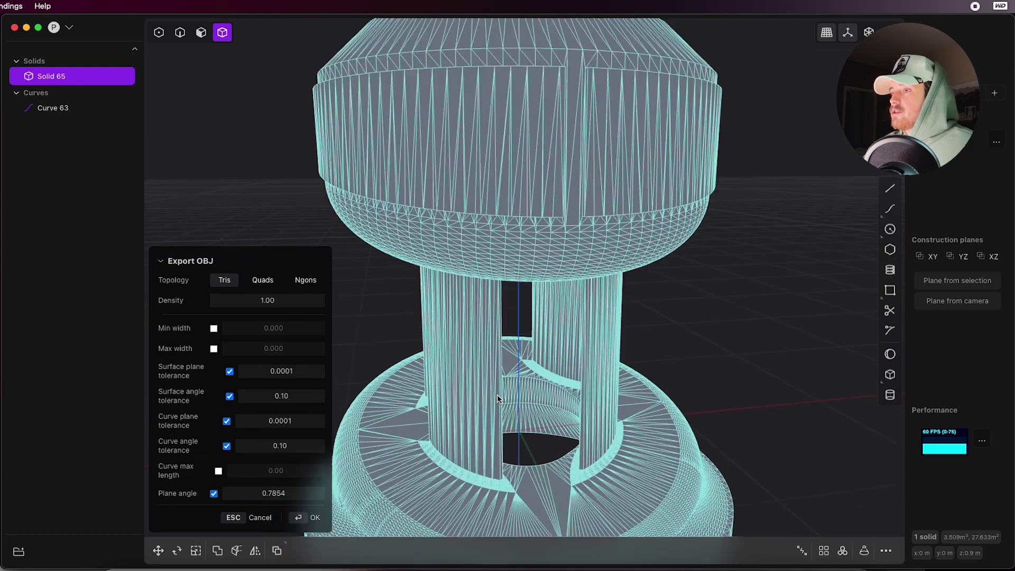
middle_drag(497, 394, 476, 405)
Return the density to 0.50 with Tris topology and confirm the OBJ export
click(286, 302)
key(BackSpace)
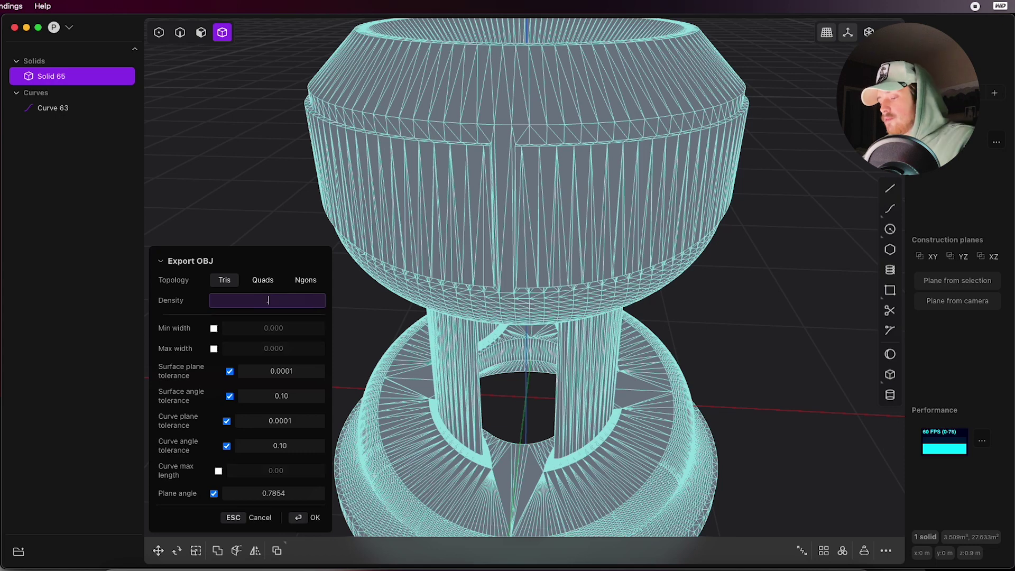
text(.5)
key(Return)
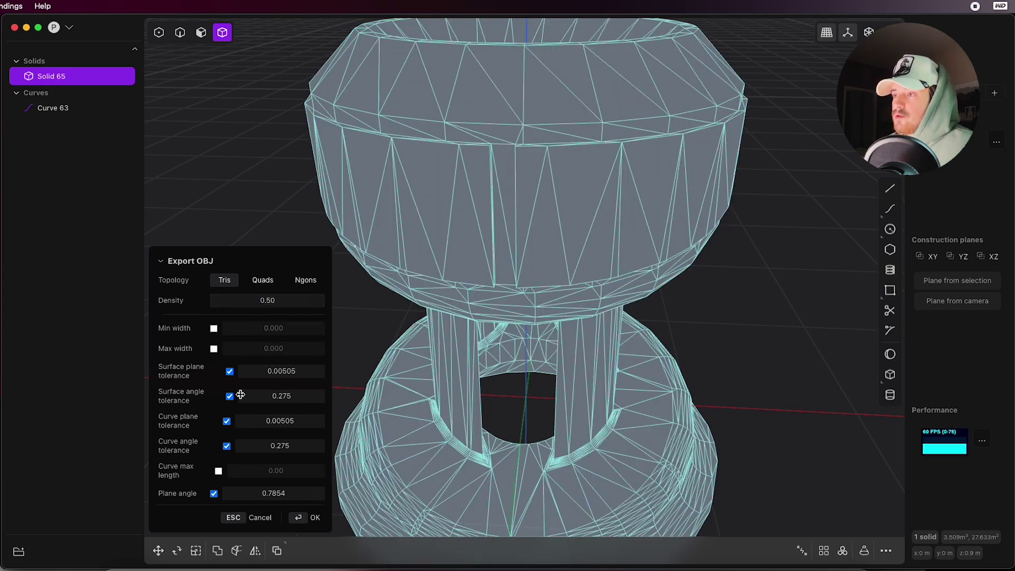
scroll(553, 398, down, 3)
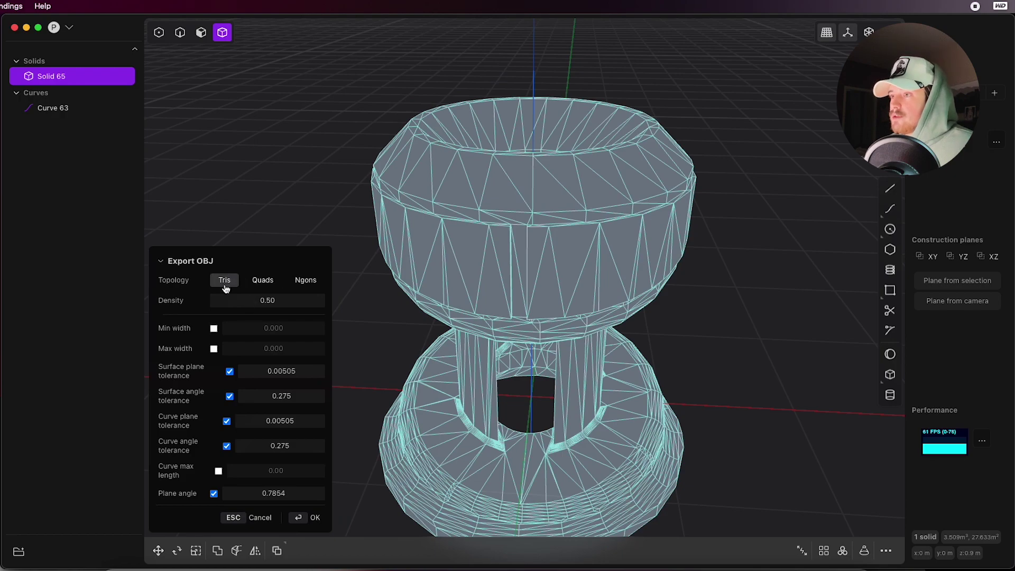
middle_drag(560, 381, 570, 360)
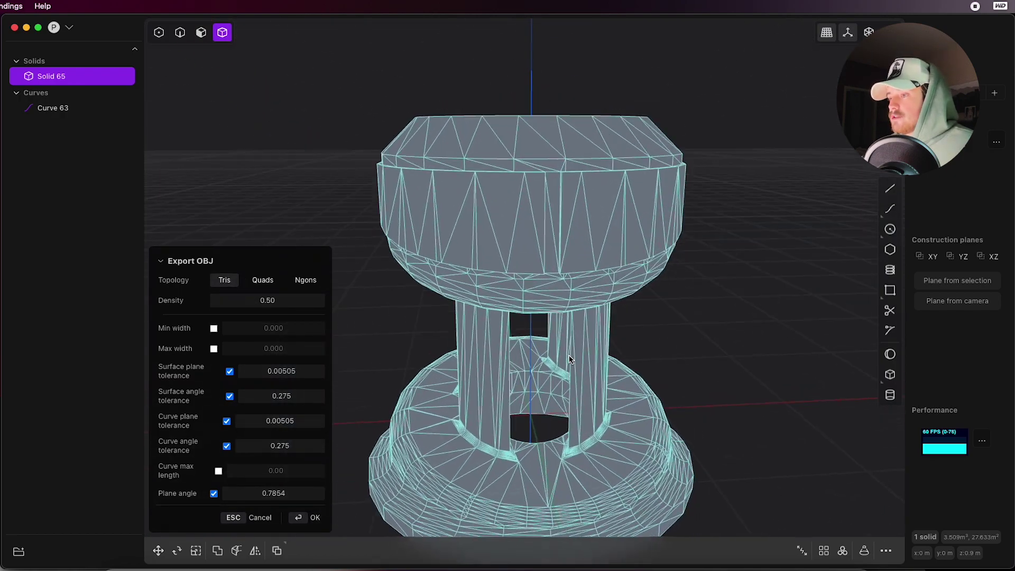
click(313, 517)
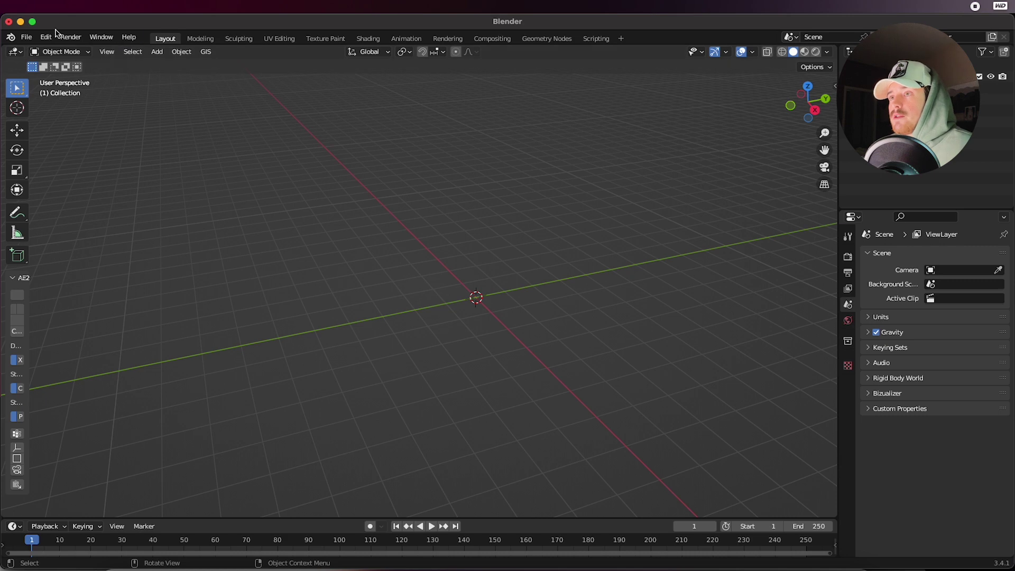
Import the pedestal Wavefront OBJ file into Blender
click(27, 37)
mouse_move(71, 201)
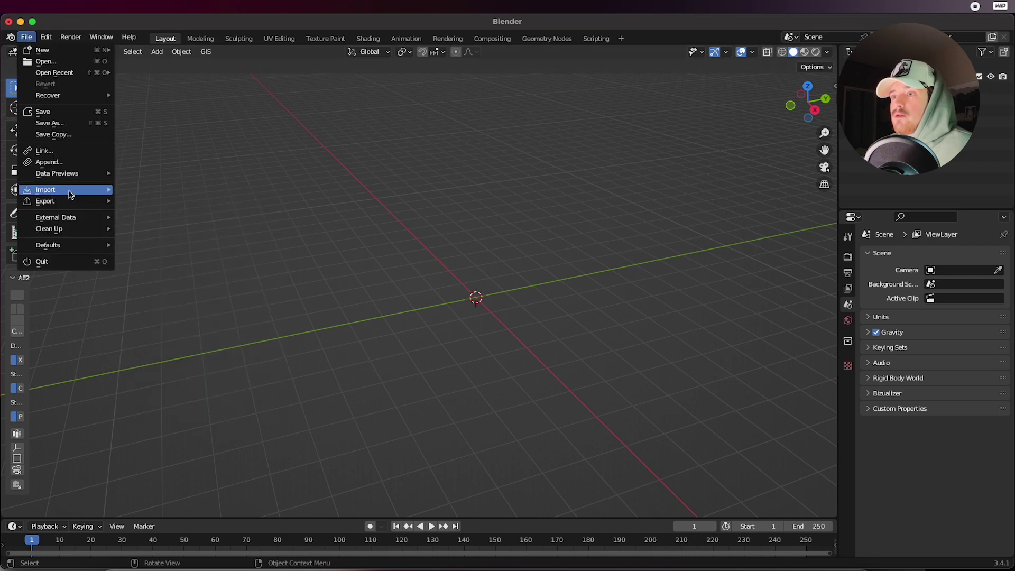
click(233, 336)
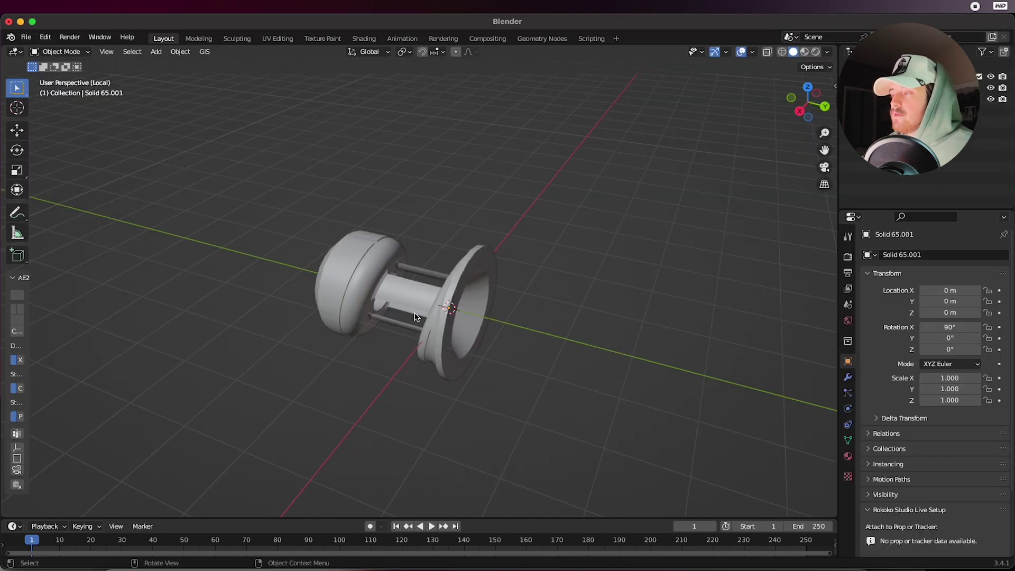
mouse_move(416, 317)
middle_down()
mouse_move(529, 279)
mouse_move(427, 317)
mouse_move(425, 303)
middle_up()
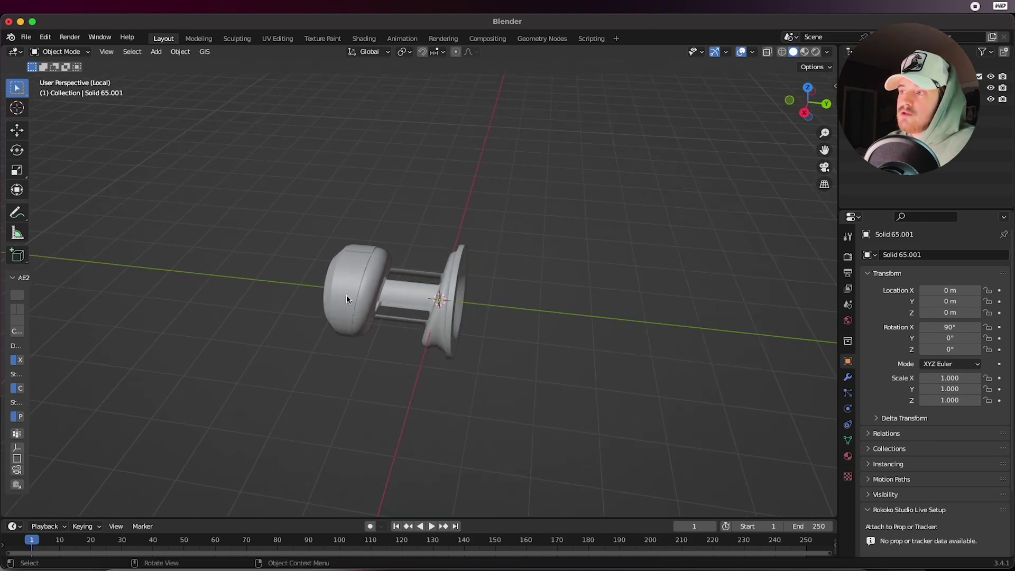
middle_drag(304, 303, 373, 313)
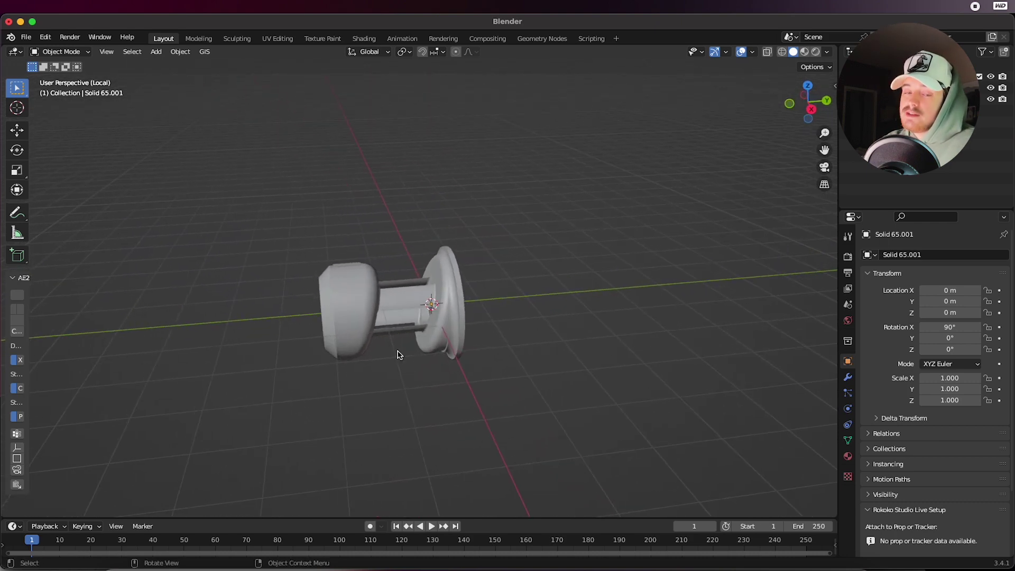
Rotate the pedestal -90° around X so it stands upright, then reselect it
click(418, 309)
text(rx-90)
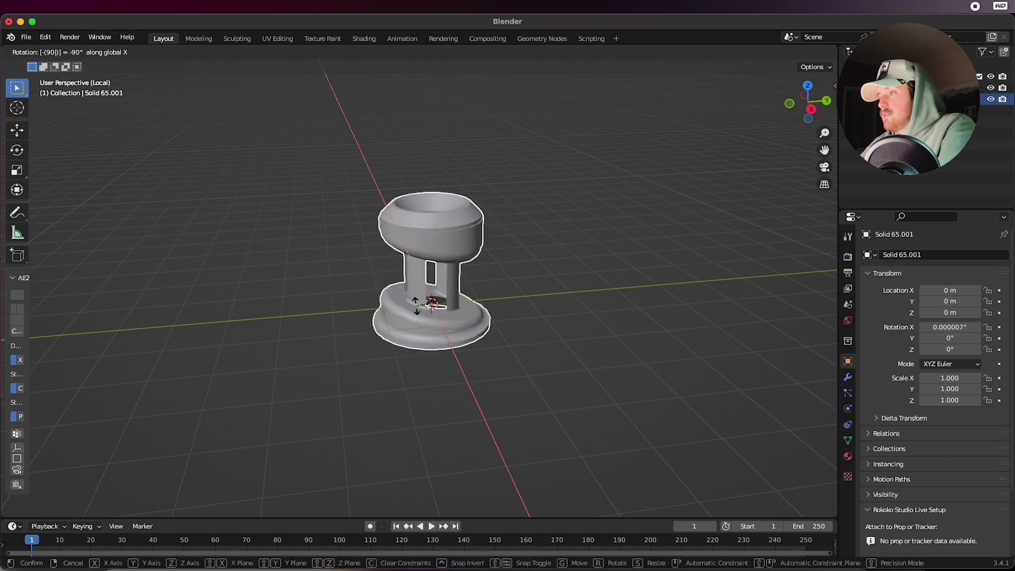
key(Return)
click(530, 328)
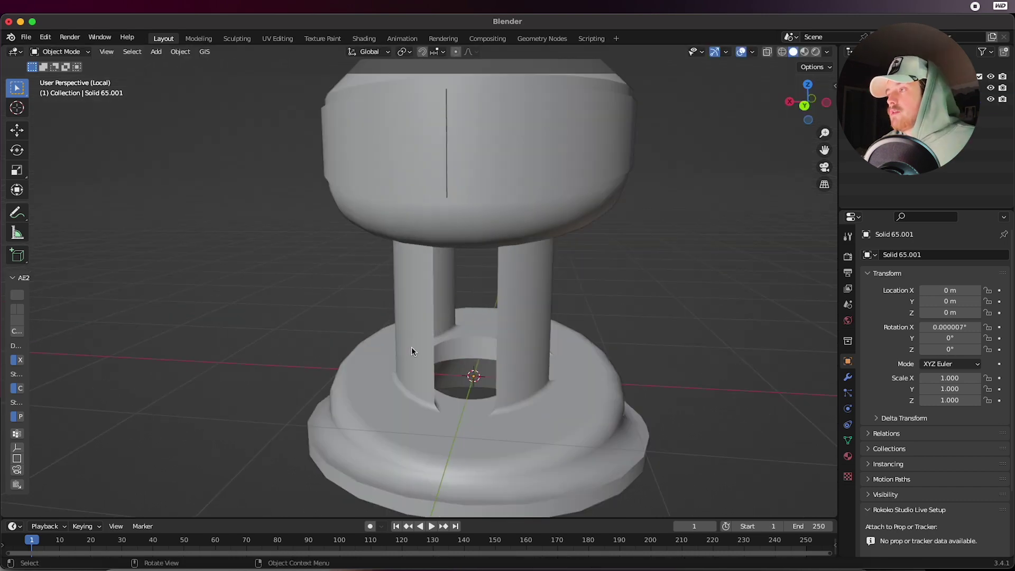
middle_drag(412, 352, 485, 350)
click(484, 349)
Enter Edit Mode on the pedestal mesh and frame the bowl
key(Tab)
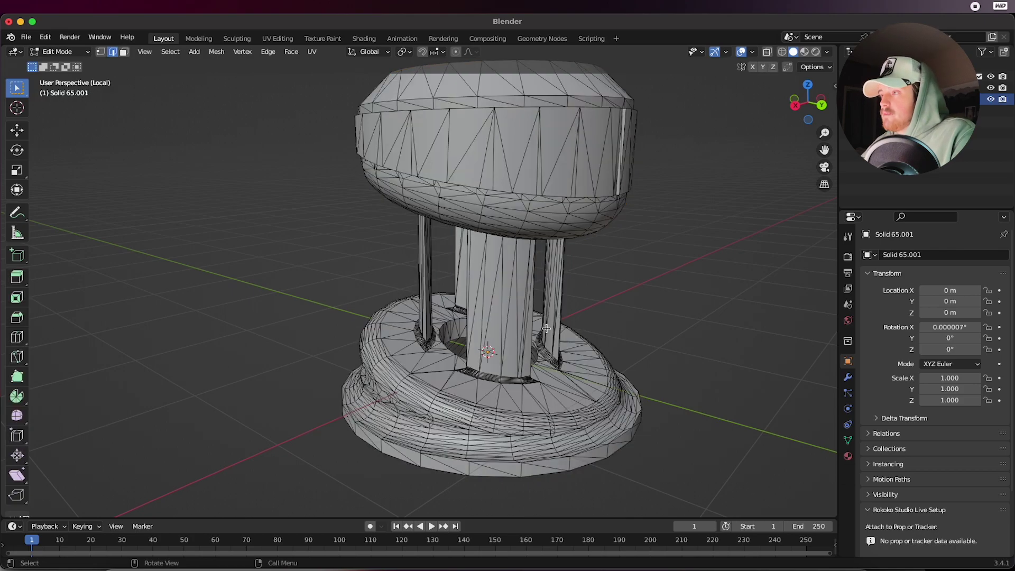
scroll(476, 339, up, 5)
middle_drag(398, 303, 436, 356)
scroll(439, 361, down, 2)
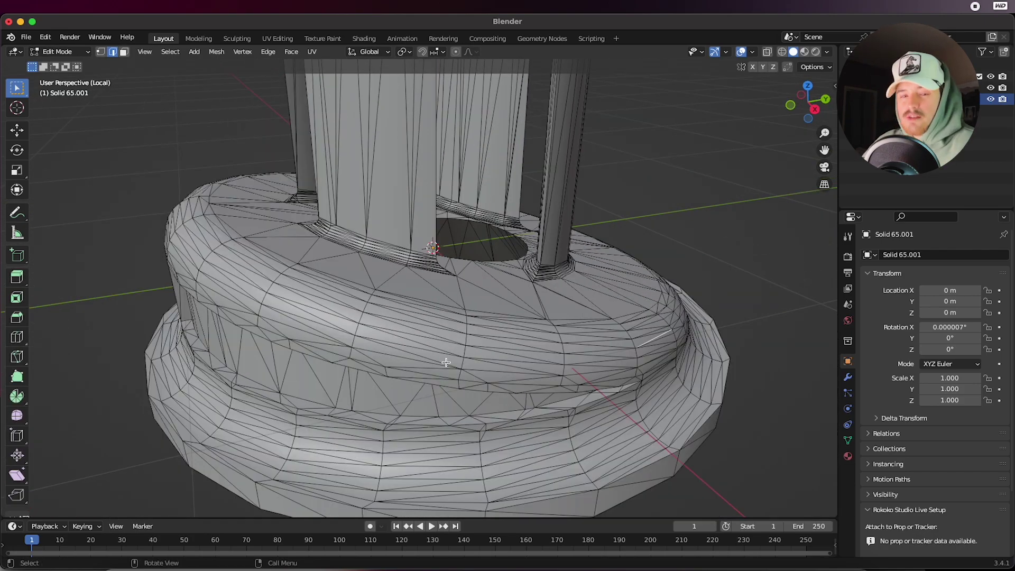
scroll(446, 363, down, 3)
key(Tab)
shift+middle_drag(507, 198, 492, 344)
key(Tab)
shift+middle_drag(493, 243, 498, 310)
scroll(497, 310, up, 5)
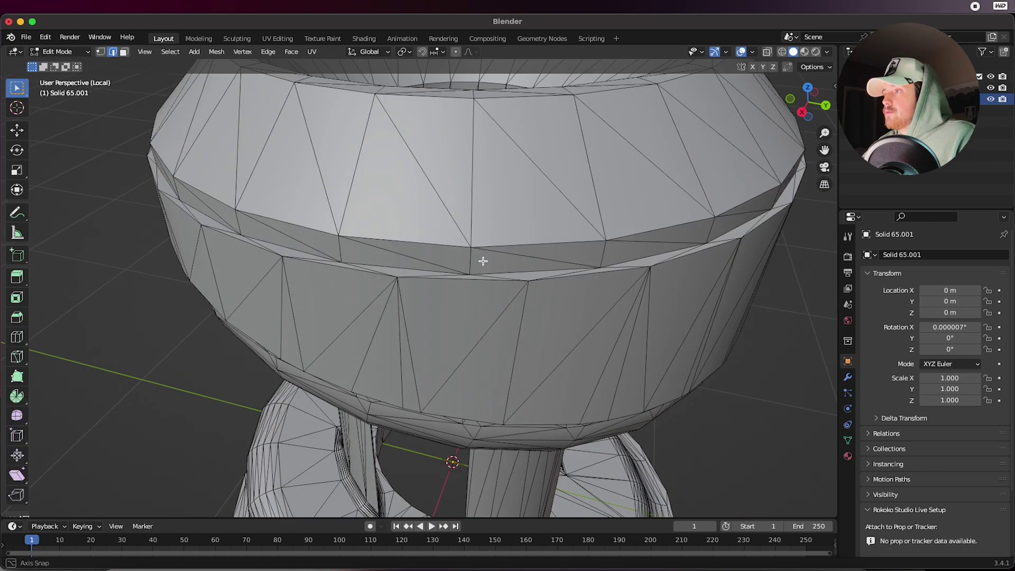
Select five edges along the bowl's rim
shift+click(362, 277)
shift+click(476, 284)
shift+middle_drag(553, 299, 515, 304)
shift+click(482, 286)
shift+click(510, 274)
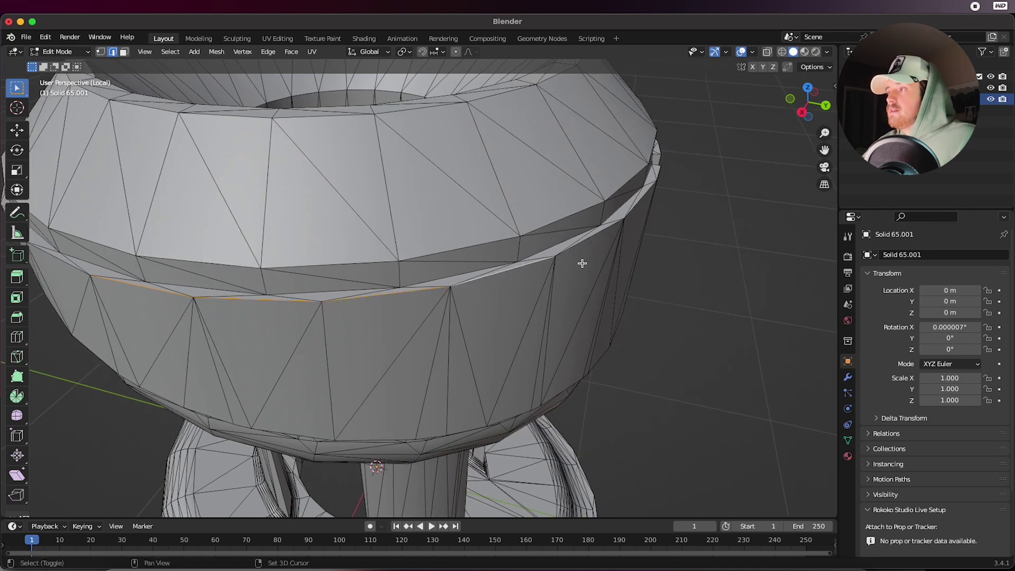
shift+click(589, 250)
scroll(561, 318, down, 5)
scroll(478, 364, up, 4)
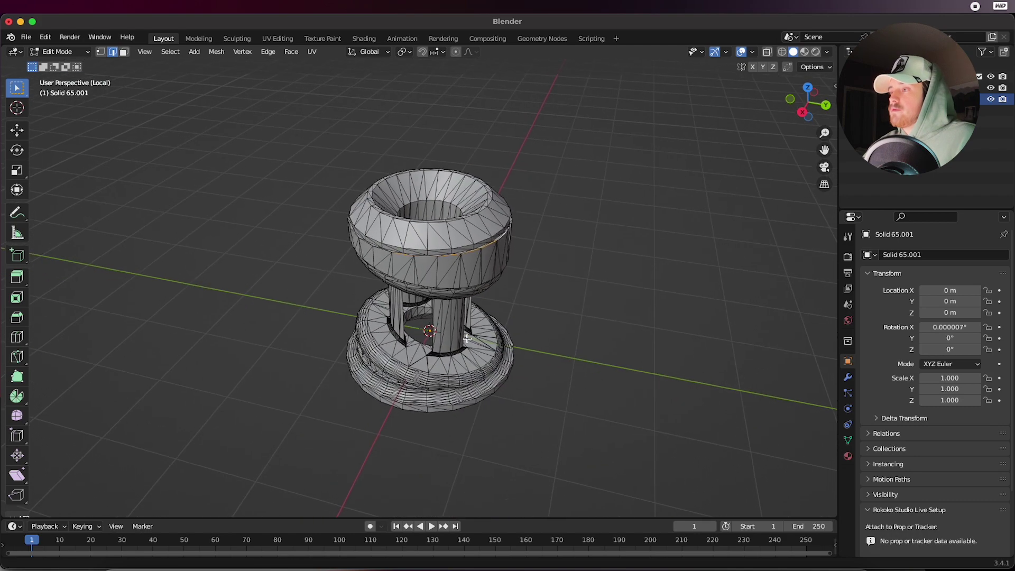
key(Tab)
key(Tab)
shift+middle_drag(501, 399, 545, 381)
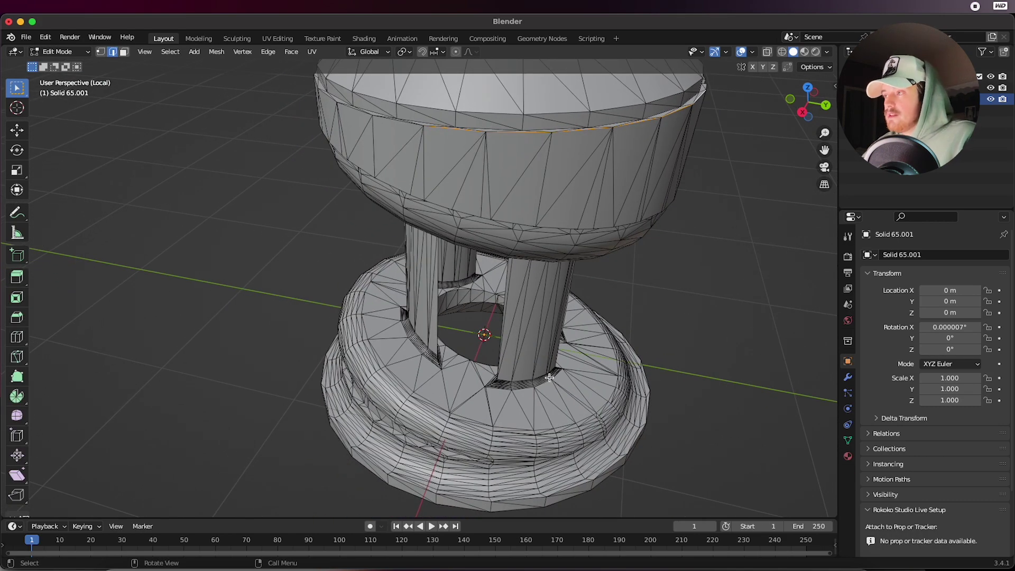
Select the whole mesh and run Merge by Distance at 0.001 m, removing 30 vertices
key(a)
middle_drag(550, 378, 559, 393)
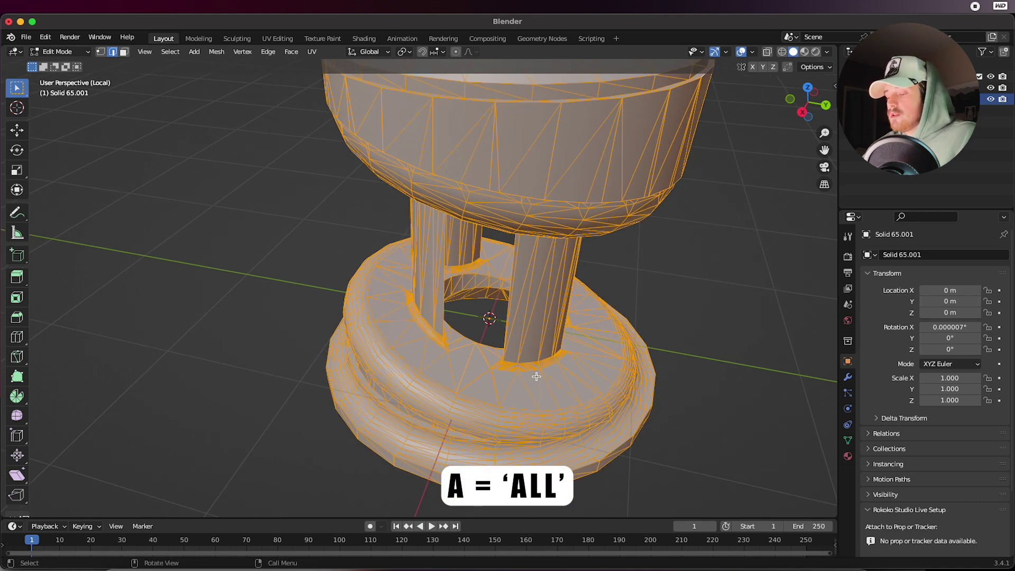
key(F3)
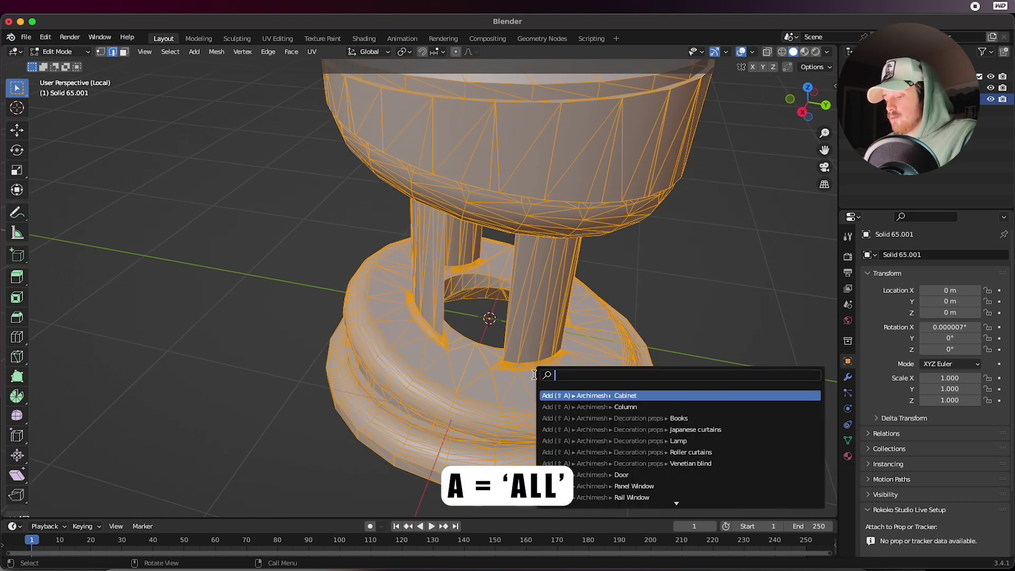
text(merge)
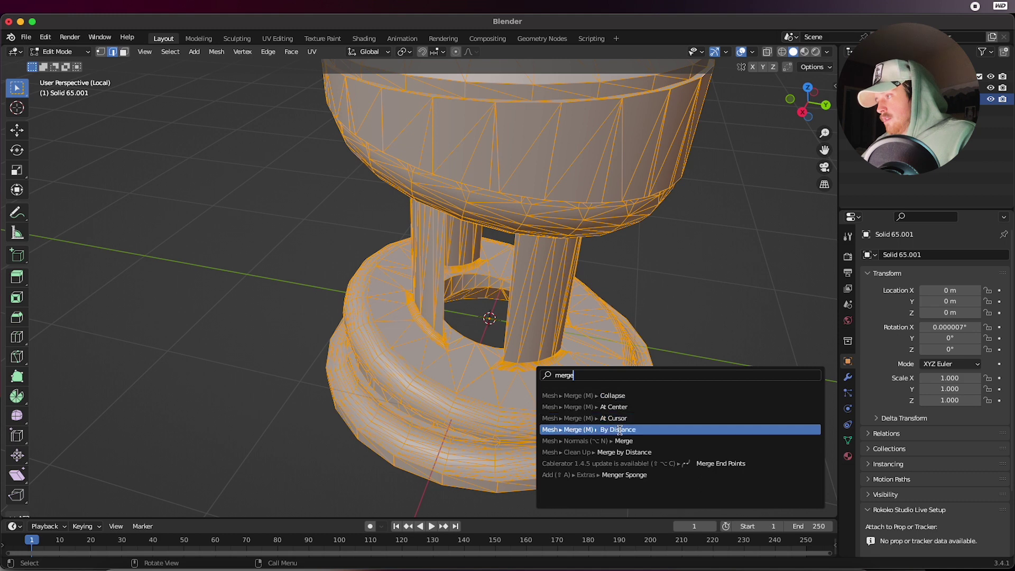
click(618, 430)
scroll(471, 411, up, 2)
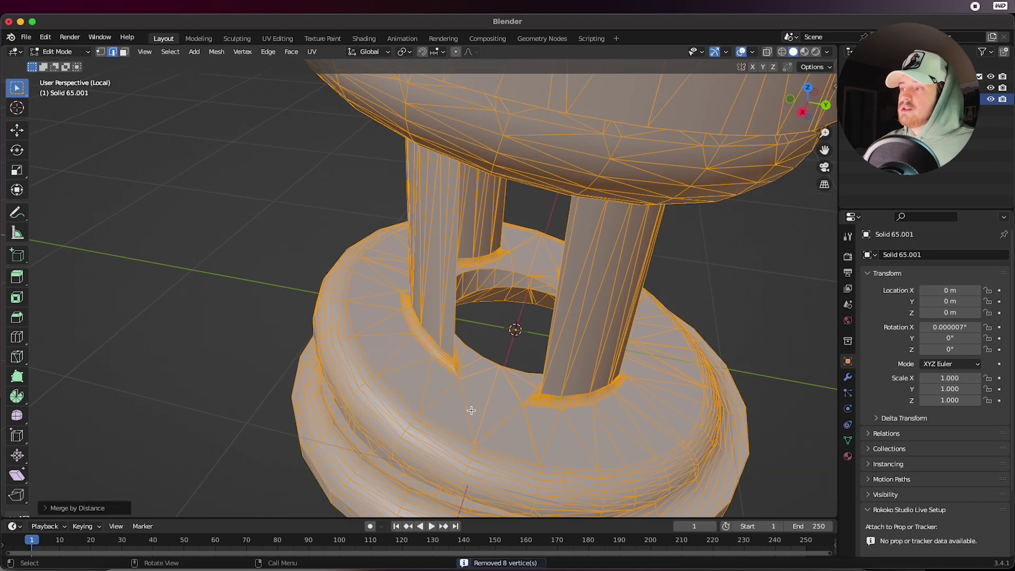
click(53, 508)
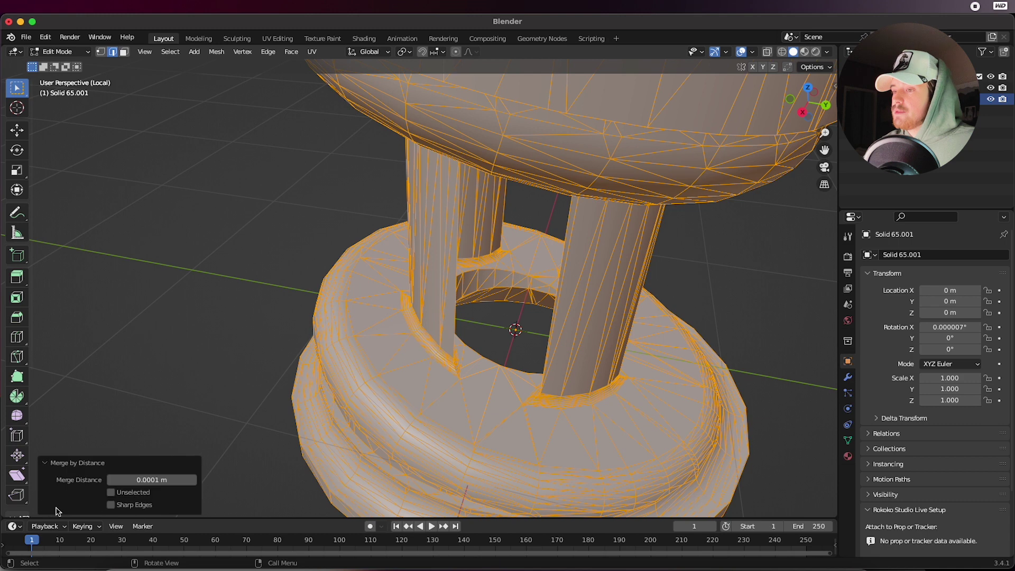
click(160, 481)
text(.001)
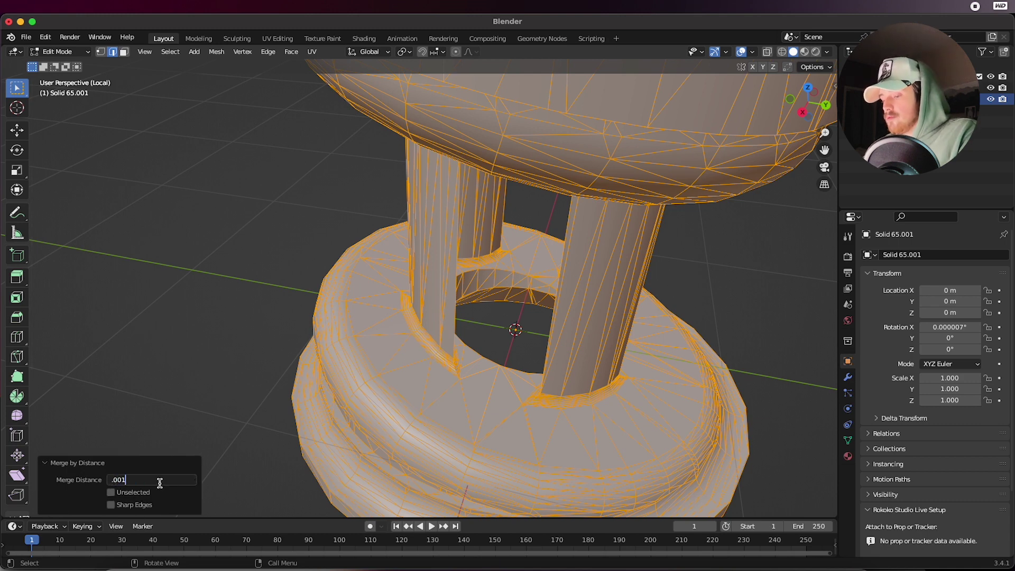
key(Return)
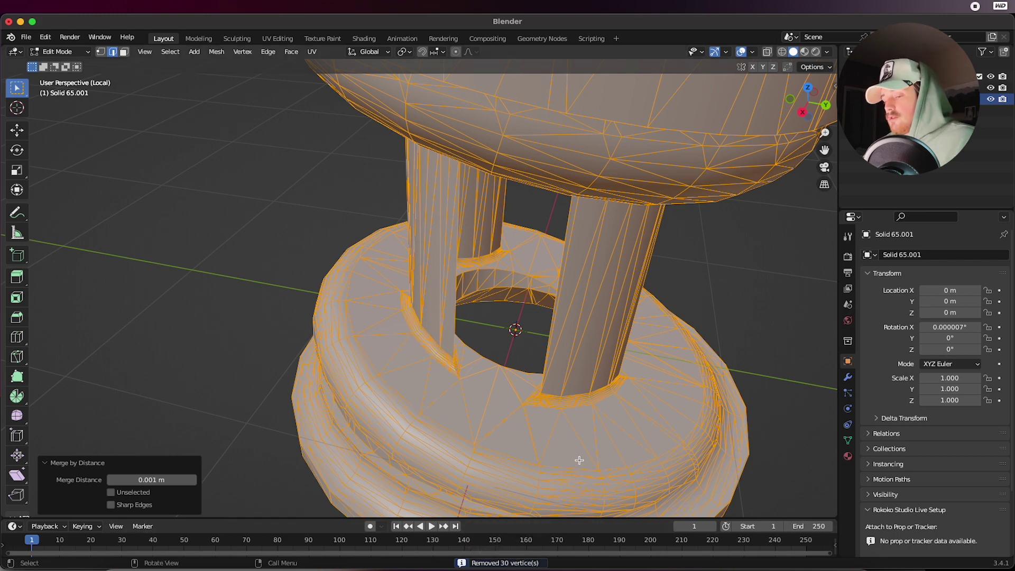
scroll(599, 423, down, 5)
key(Tab)
key(Tab)
Frame the pedestal's column base in Edit Mode
scroll(529, 370, up, 5)
shift+middle_drag(449, 389, 598, 320)
scroll(486, 347, up, 4)
scroll(481, 364, down, 4)
shift+middle_drag(598, 320, 573, 297)
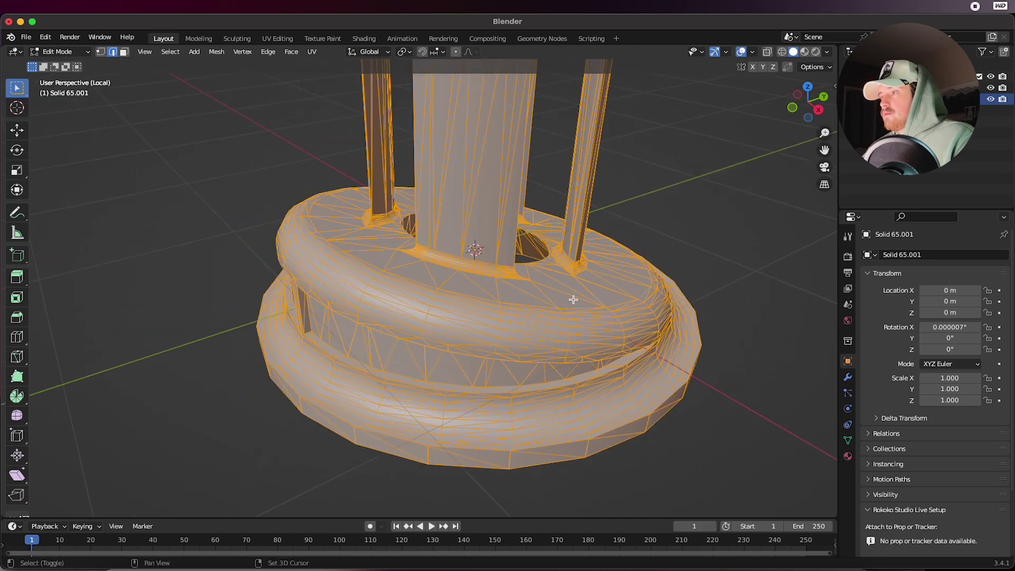
scroll(534, 311, up, 3)
key(Tab)
scroll(534, 312, down, 3)
key(Tab)
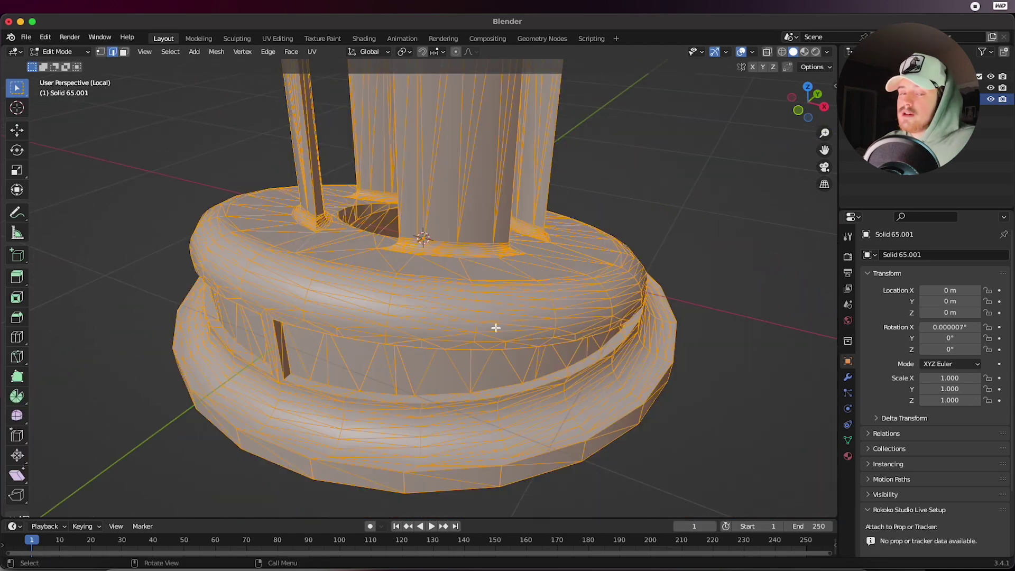
shift+middle_drag(437, 365, 528, 294)
Try selecting individual bottom-rim edges, then clear the selection
alt+click(498, 399)
middle_drag(496, 399, 471, 396)
middle_drag(554, 400, 499, 399)
scroll(519, 393, down, 1)
click(596, 417)
middle_drag(596, 417, 580, 419)
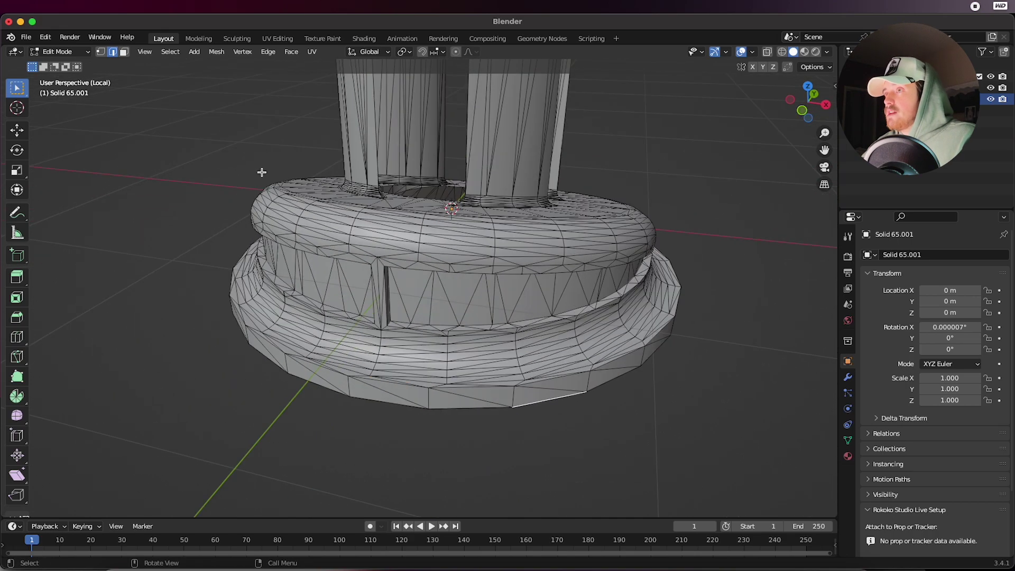
key(alt+a)
Select all sharp edges and mark them as UV seams
click(171, 52)
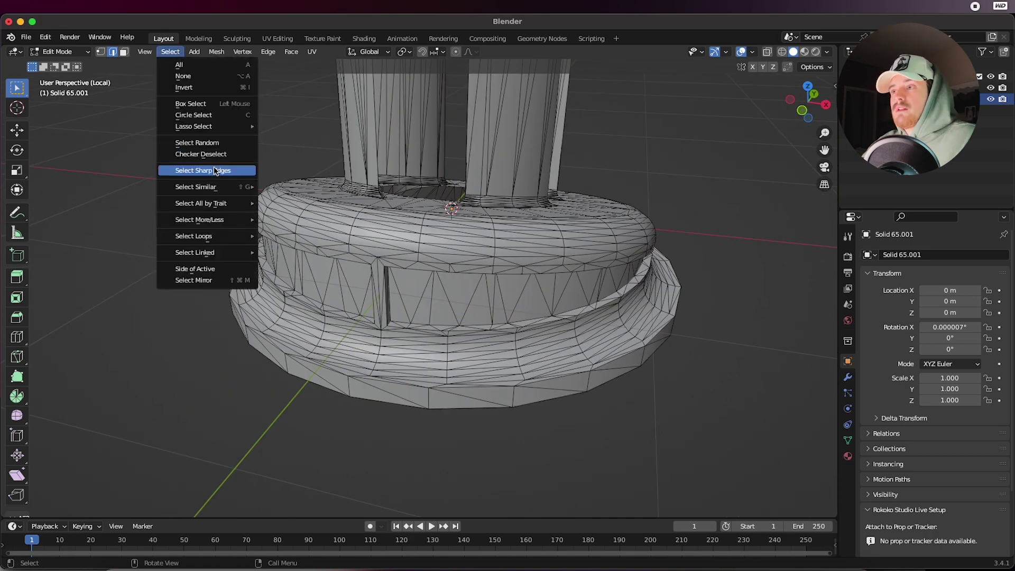
click(215, 171)
middle_drag(275, 238, 515, 428)
right_click(479, 465)
click(482, 433)
Inspect the seams at the base slit and return to Object Mode
ctrl+middle_drag(514, 428, 477, 298)
scroll(476, 298, up, 5)
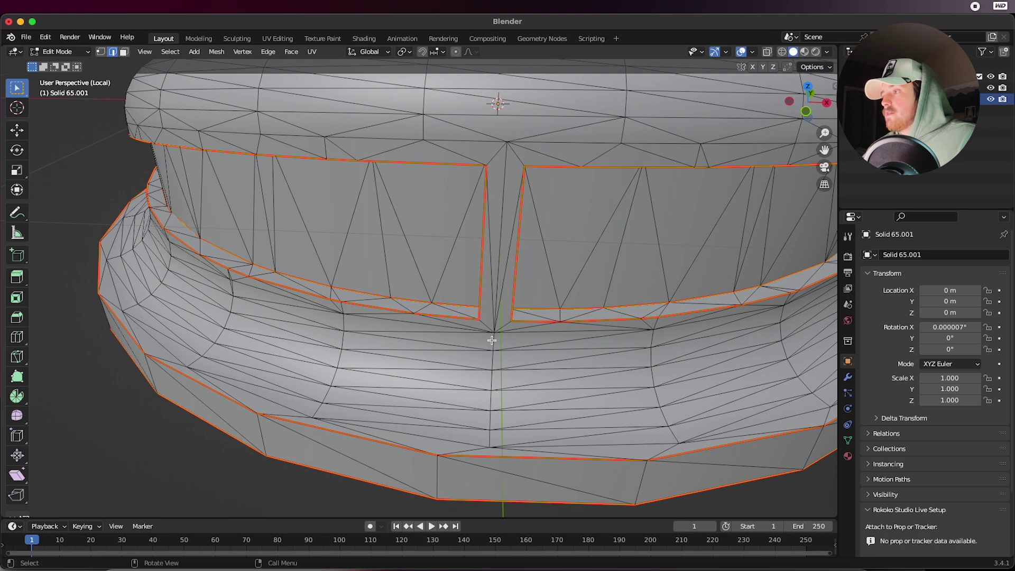
click(492, 341)
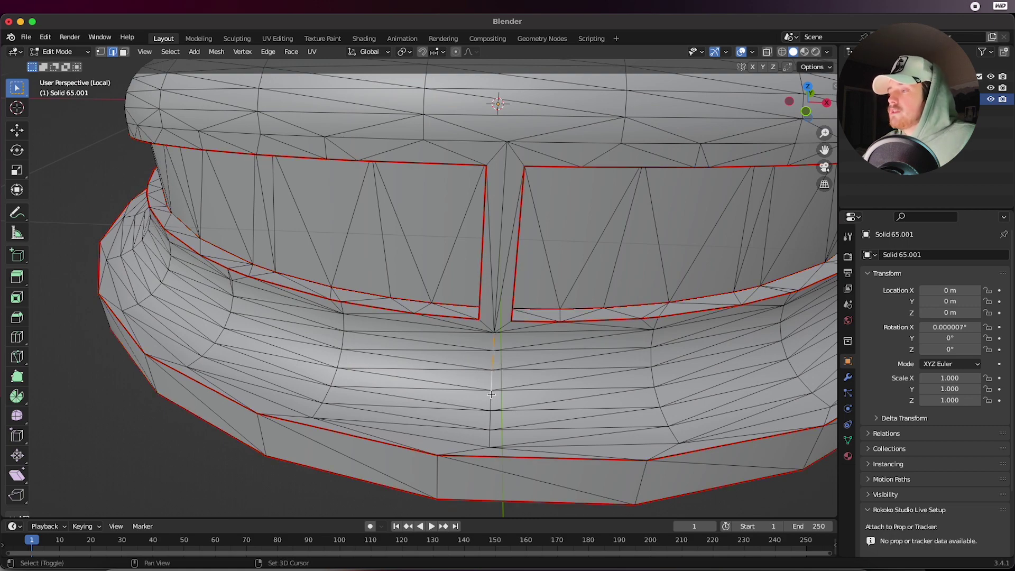
scroll(499, 456, down, 4)
scroll(501, 440, up, 7)
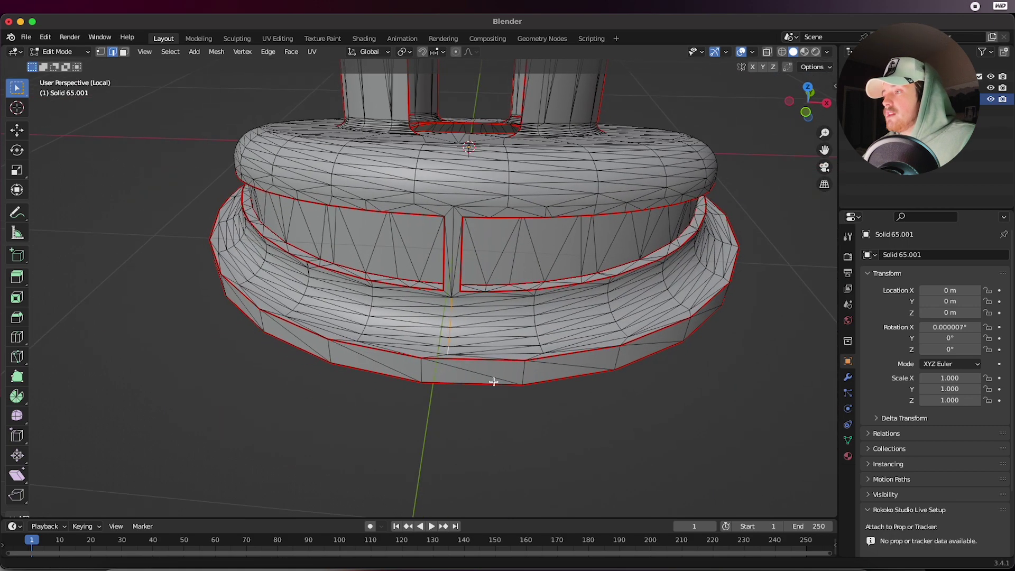
scroll(511, 389, down, 8)
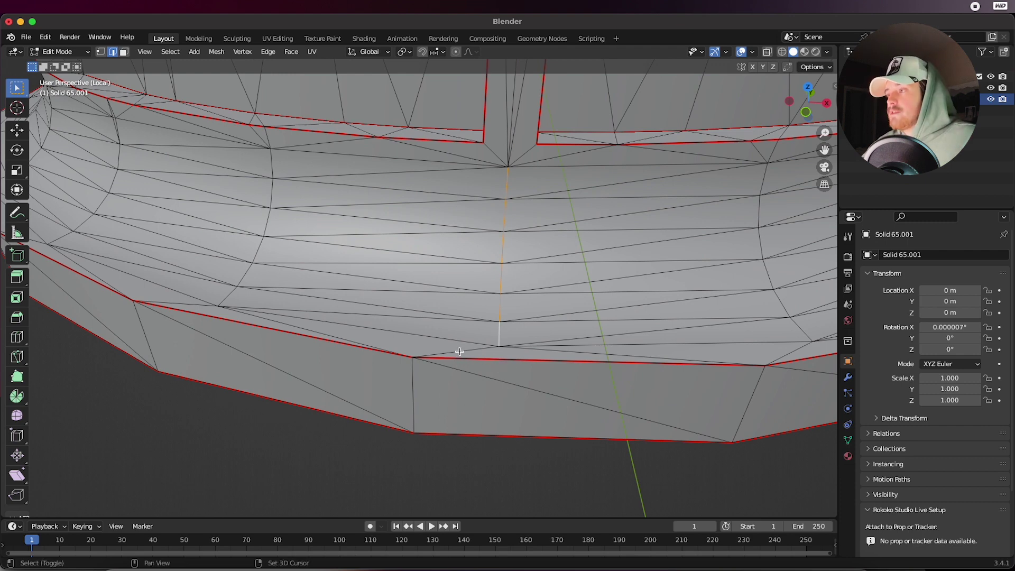
key(Tab)
middle_drag(496, 404, 639, 265)
scroll(514, 359, down, 5)
Select the Solid 65 pedestal object and enter Edit Mode on its mesh
scroll(616, 301, up, 3)
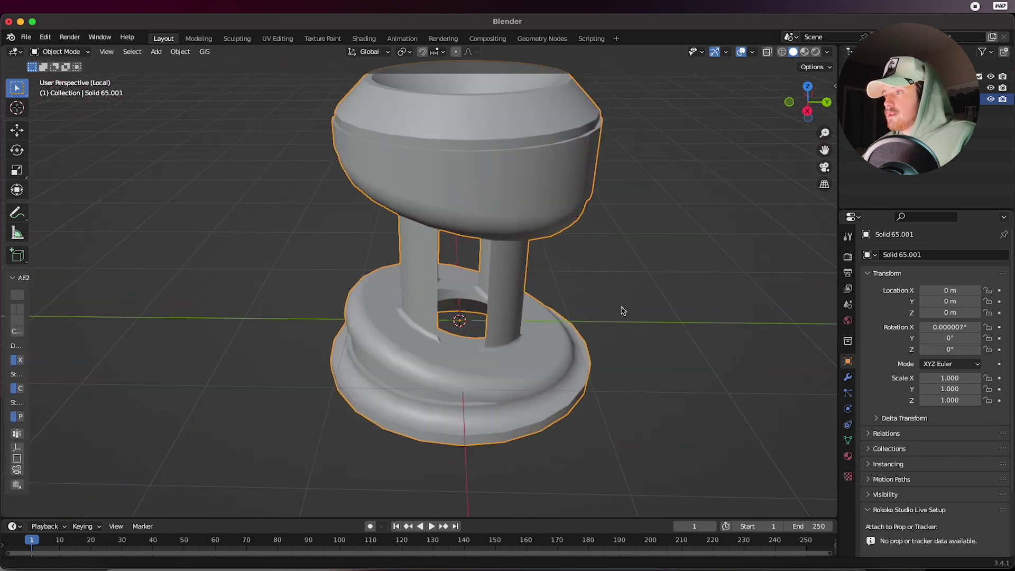
scroll(603, 326, down, 5)
middle_drag(580, 340, 524, 311)
scroll(524, 311, down, 1)
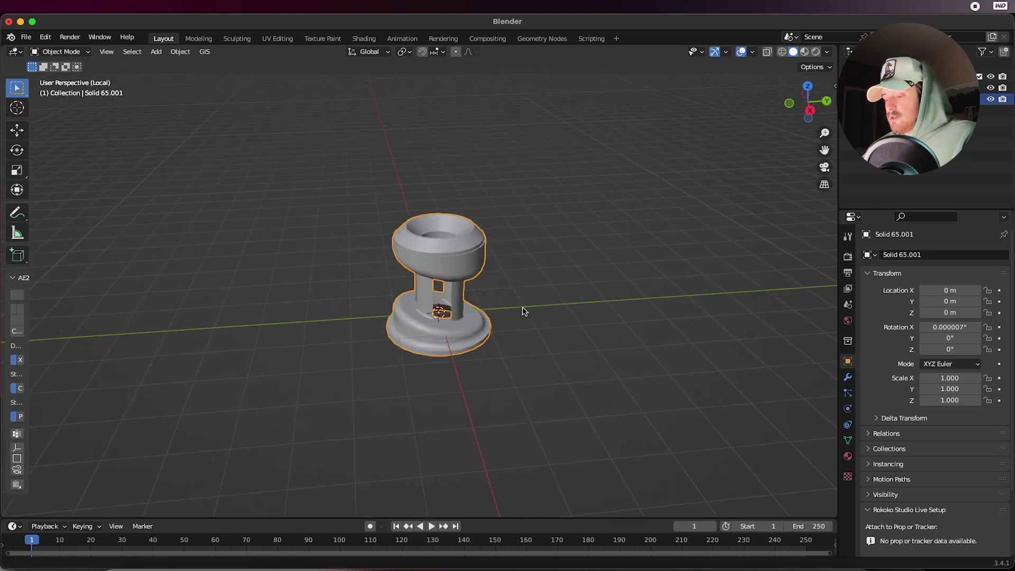
scroll(524, 318, up, 2)
click(899, 88)
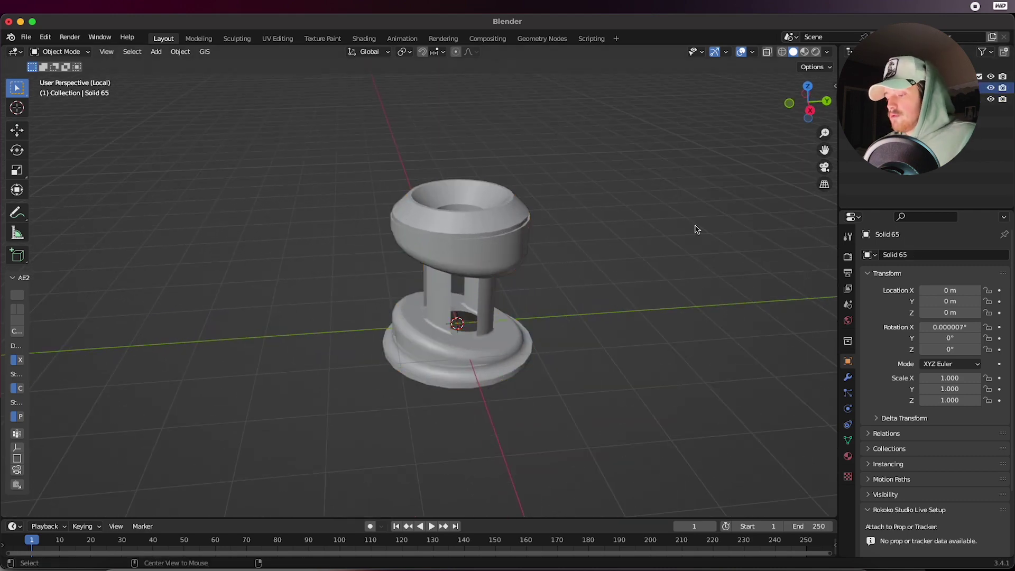
key(Delete)
key(Tab)
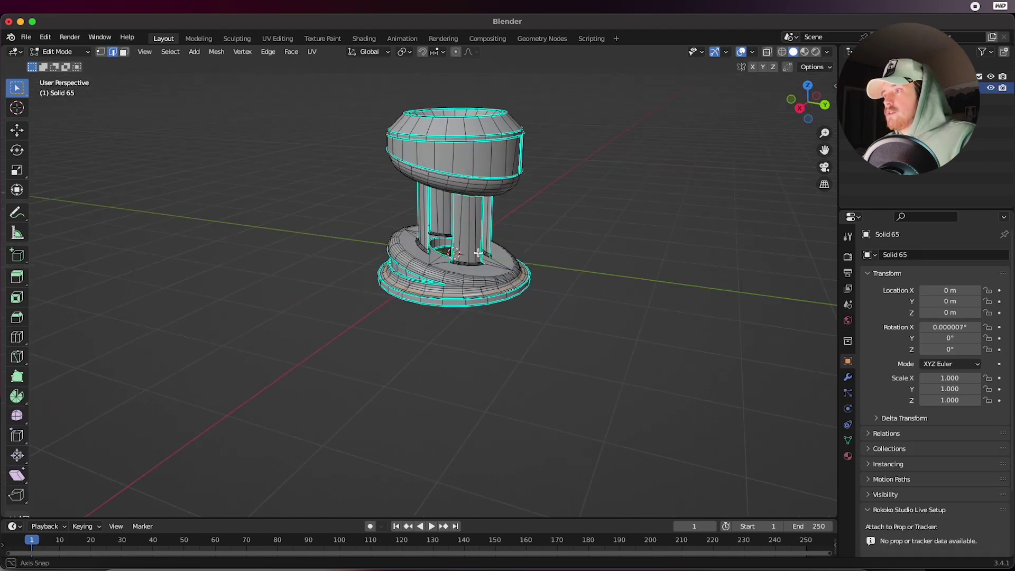
Select the upper ring and inner top edge loops of the base
middle_drag(580, 344, 628, 315)
scroll(628, 315, up, 7)
shift+middle_drag(609, 394, 621, 328)
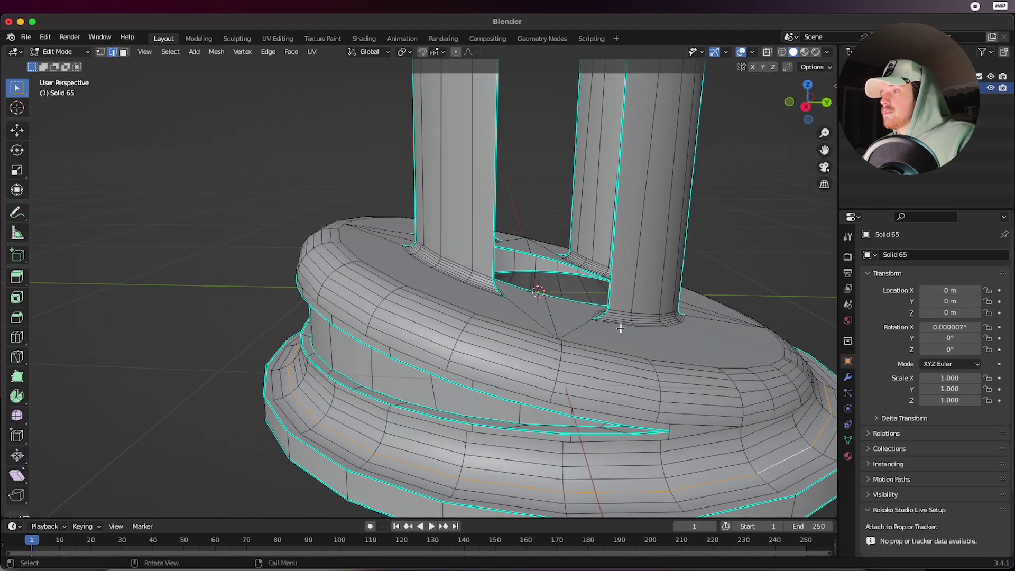
alt+click(528, 357)
scroll(528, 356, down, 3)
middle_drag(528, 338, 563, 339)
scroll(488, 338, up, 5)
alt+click(487, 339)
scroll(488, 338, down, 5)
scroll(582, 274, up, 5)
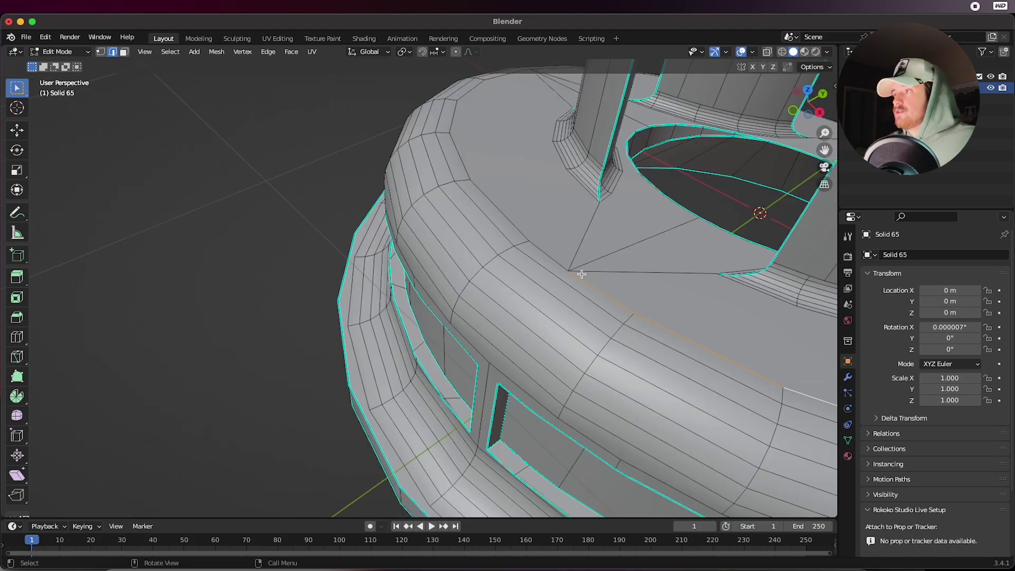
scroll(581, 274, down, 4)
mouse_move(581, 274)
middle_down()
mouse_move(583, 313)
mouse_move(542, 300)
mouse_move(521, 338)
mouse_move(476, 347)
mouse_move(486, 320)
mouse_move(473, 365)
mouse_move(535, 290)
mouse_move(582, 286)
middle_up()
scroll(533, 309, up, 5)
Add the remaining rim edge loops, undoing one wrong loop pick
alt+shift+click(593, 298)
scroll(594, 298, down, 4)
scroll(521, 347, up, 4)
alt+shift+click(519, 345)
key(ctrl+z)
alt+shift+click(423, 347)
scroll(424, 347, down, 5)
scroll(467, 338, up, 5)
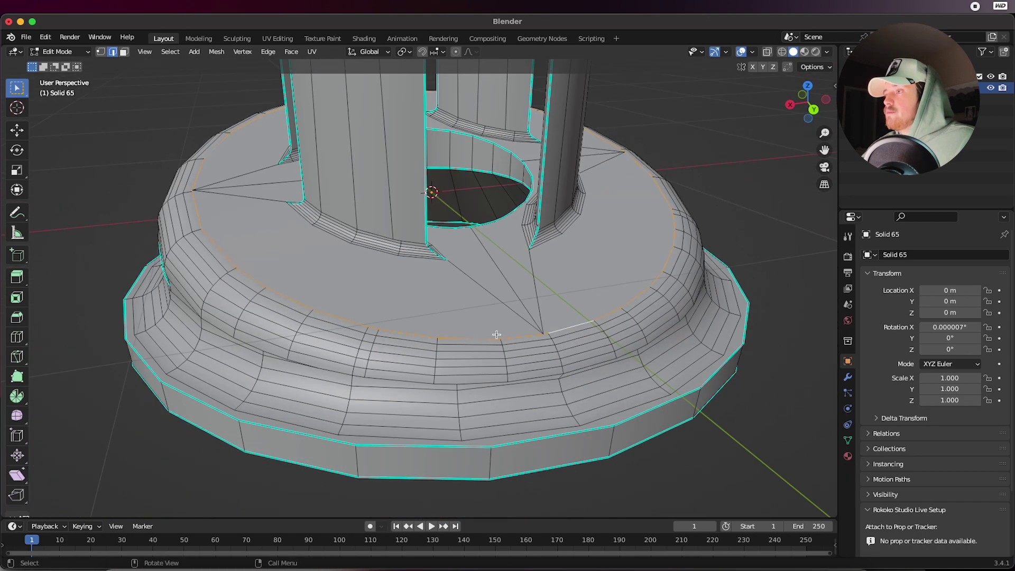
Add a single outer rim edge and bring up the Select menu's similarity options
shift+middle_drag(526, 353, 515, 309)
click(499, 397)
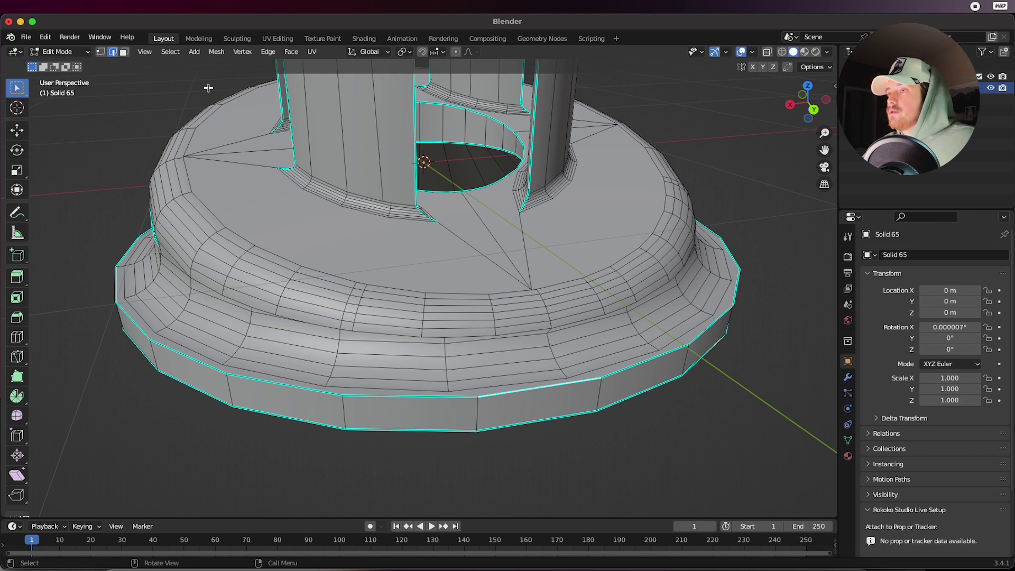
shift+middle_drag(221, 147, 264, 187)
scroll(303, 163, down, 3)
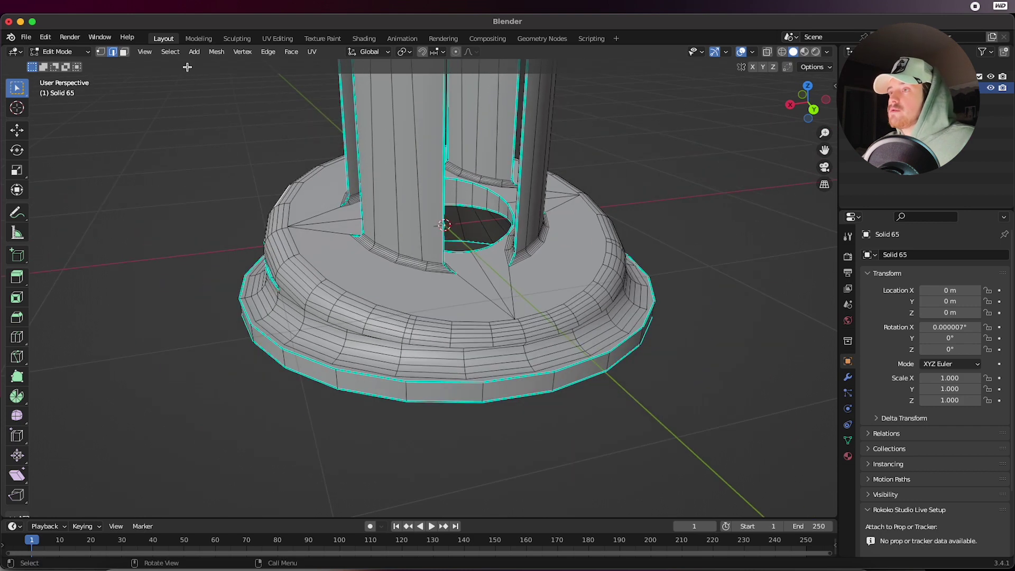
scroll(449, 358, up, 3)
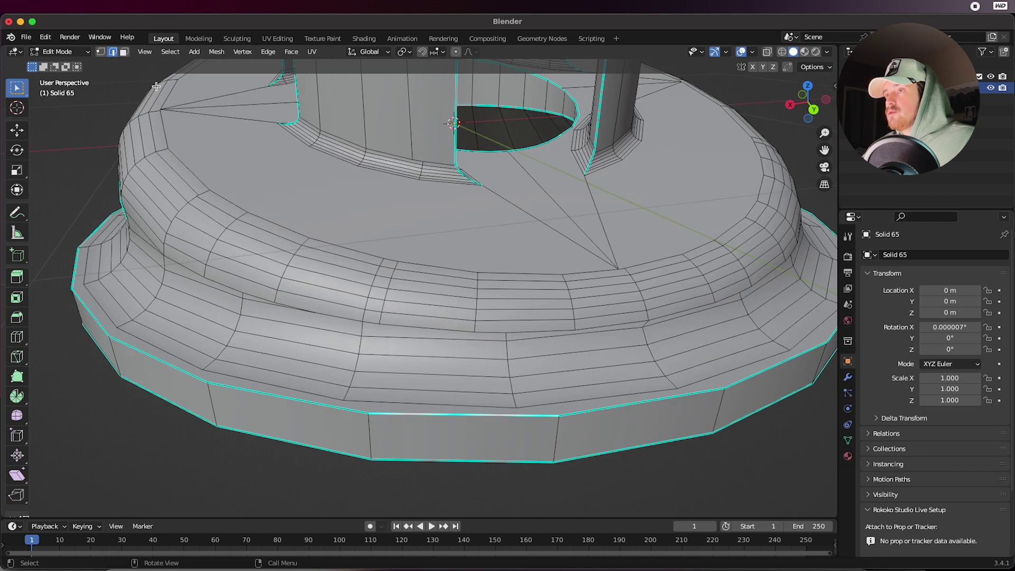
click(171, 51)
Extend the selection to all edges of similar Sharpness
mouse_move(210, 188)
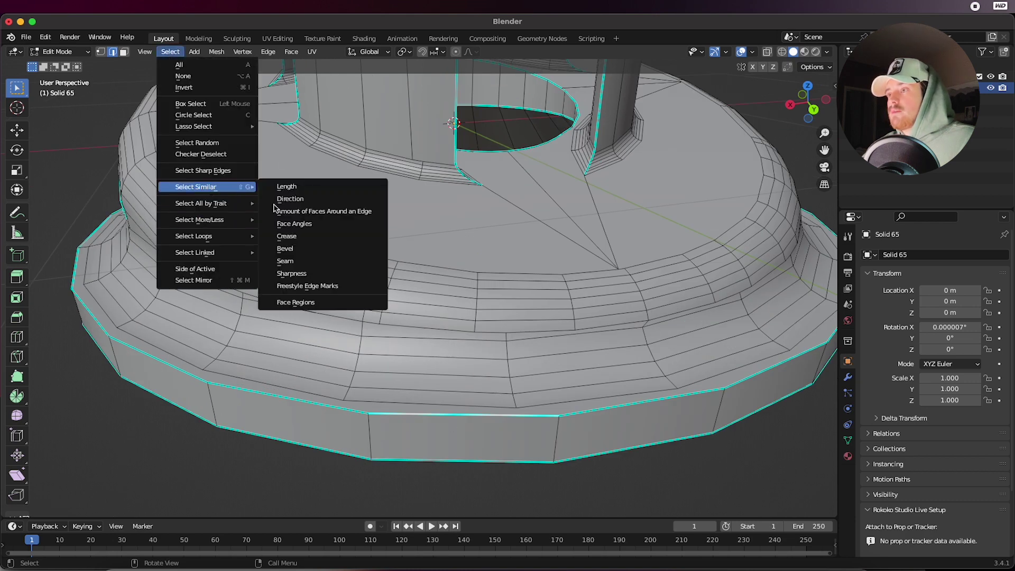
click(315, 279)
scroll(317, 277, down, 6)
Mark the selected edges as seams, deselect, and inspect the checker-textured pedestal
right_click(484, 304)
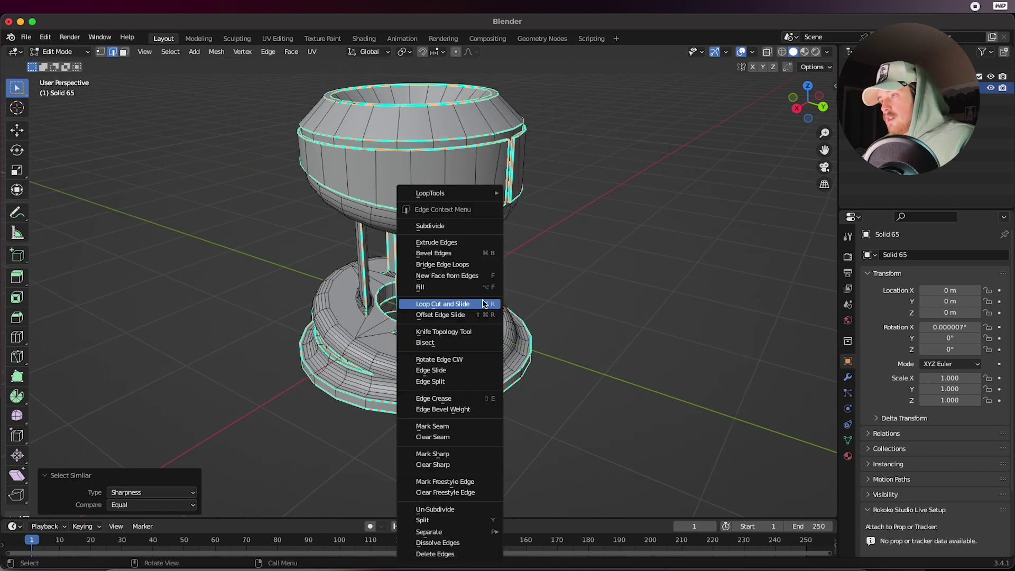
click(444, 426)
middle_drag(449, 426, 545, 357)
click(545, 358)
scroll(529, 349, up, 3)
scroll(499, 340, down, 2)
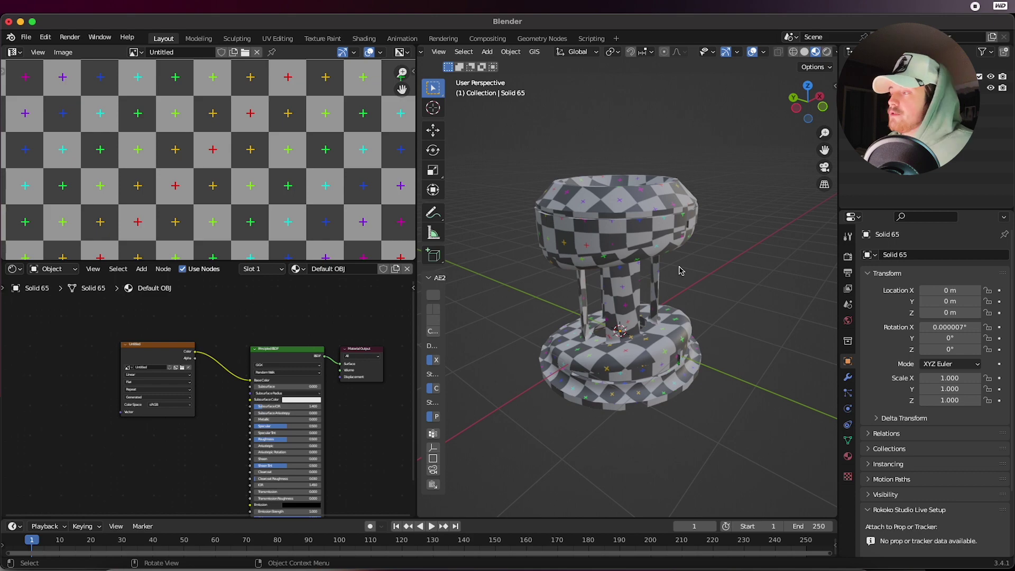
middle_drag(580, 273, 645, 286)
Select the pedestal and enter Edit Mode to display its UV layout
shift+middle_drag(554, 281, 637, 290)
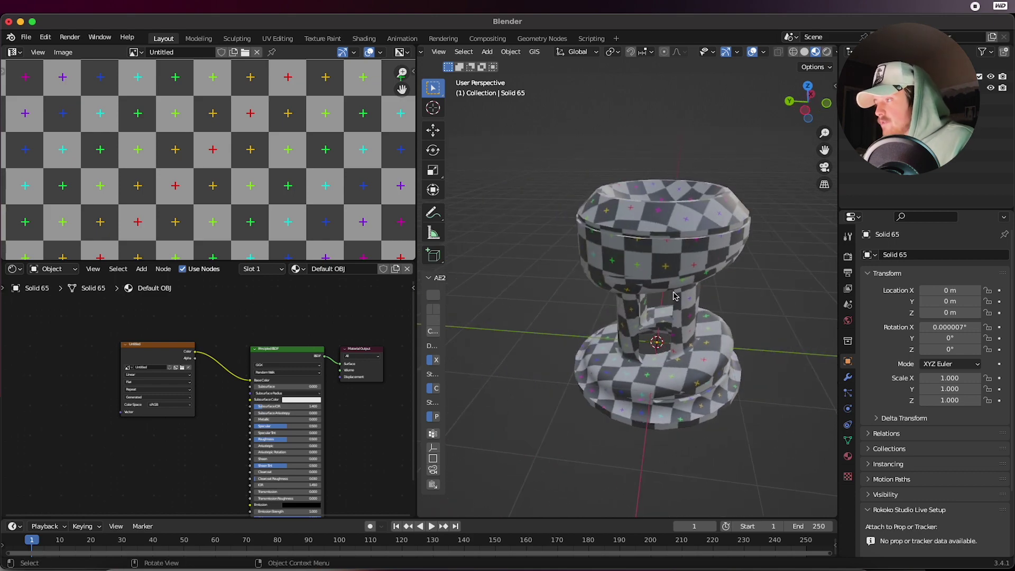
click(672, 296)
key(Tab)
scroll(658, 304, up, 4)
shift+middle_drag(695, 349, 716, 310)
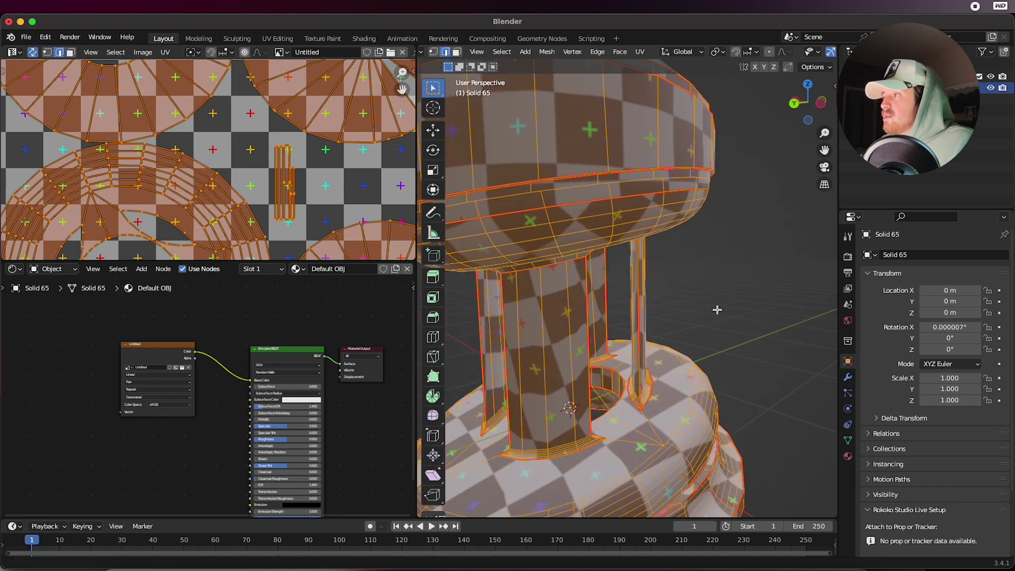
scroll(716, 311, down, 5)
key(Tab)
middle_drag(652, 360, 653, 333)
key(Tab)
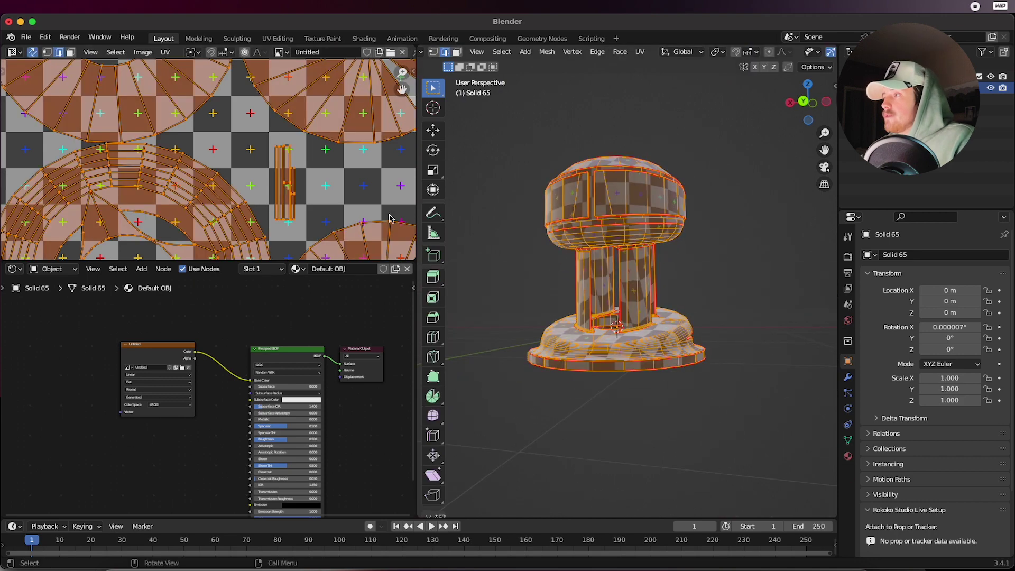
scroll(305, 199, down, 5)
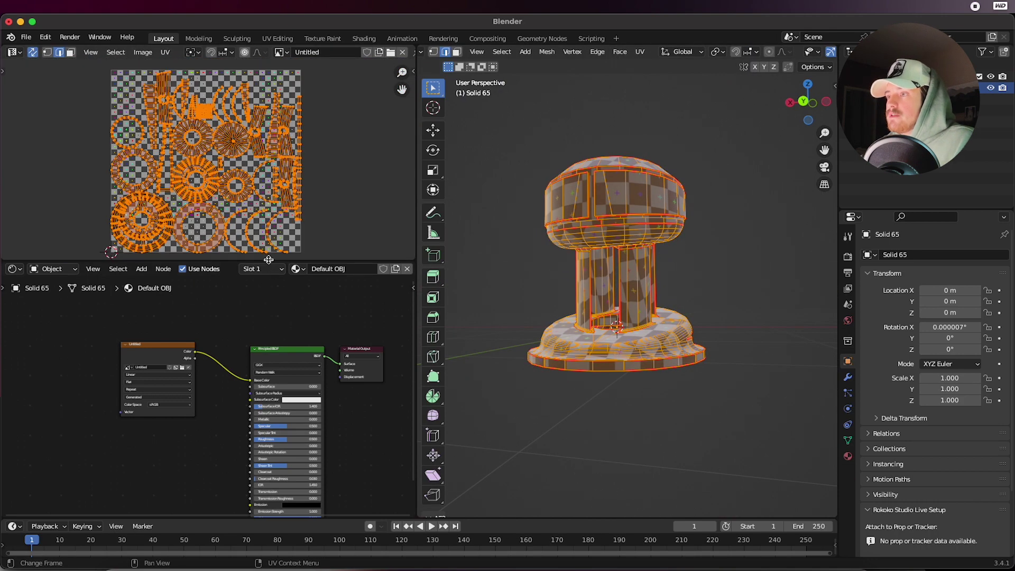
Enlarge the UV Editor and unlink the checker image from it
drag(268, 261, 270, 374)
scroll(233, 212, up, 5)
click(403, 53)
scroll(264, 179, up, 3)
scroll(208, 217, up, 3)
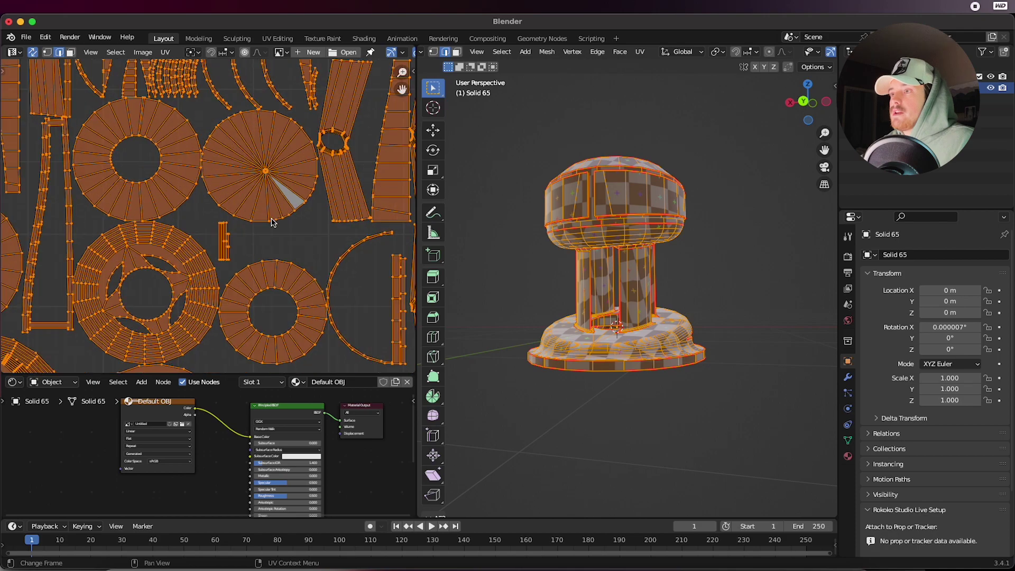
Inspect the packed UV islands, then return to Object Mode
shift+middle_drag(244, 250, 344, 222)
scroll(235, 259, up, 2)
scroll(220, 249, down, 4)
shift+middle_drag(256, 297, 274, 233)
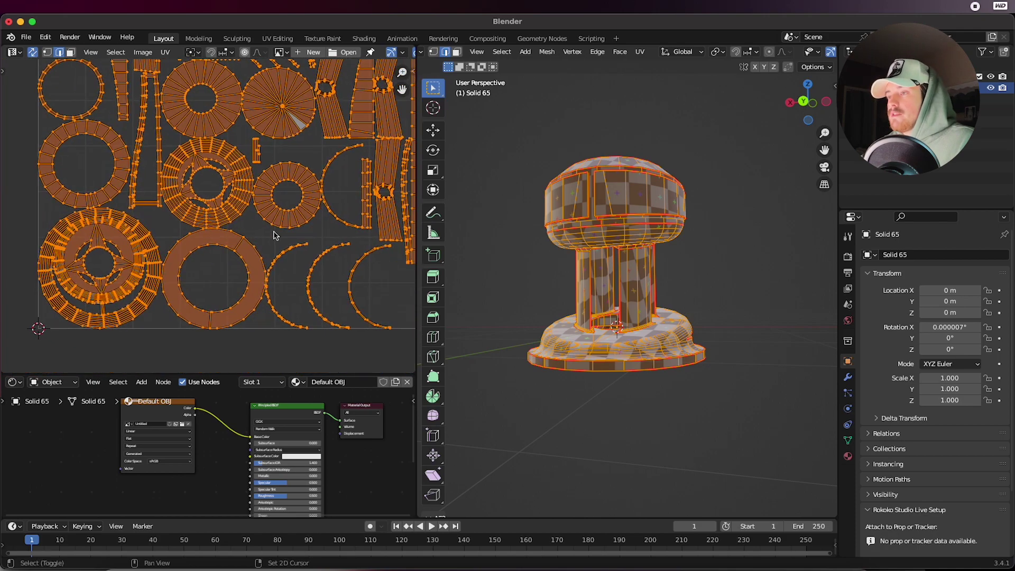
shift+middle_drag(259, 158, 229, 289)
shift+middle_drag(259, 209, 295, 259)
scroll(295, 258, up, 3)
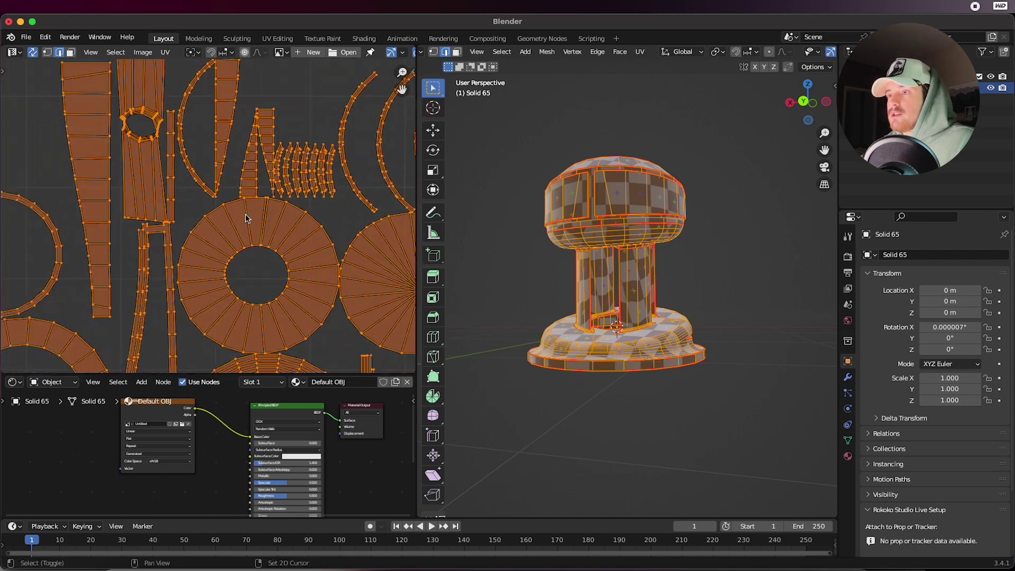
scroll(215, 243, down, 4)
scroll(317, 238, up, 4)
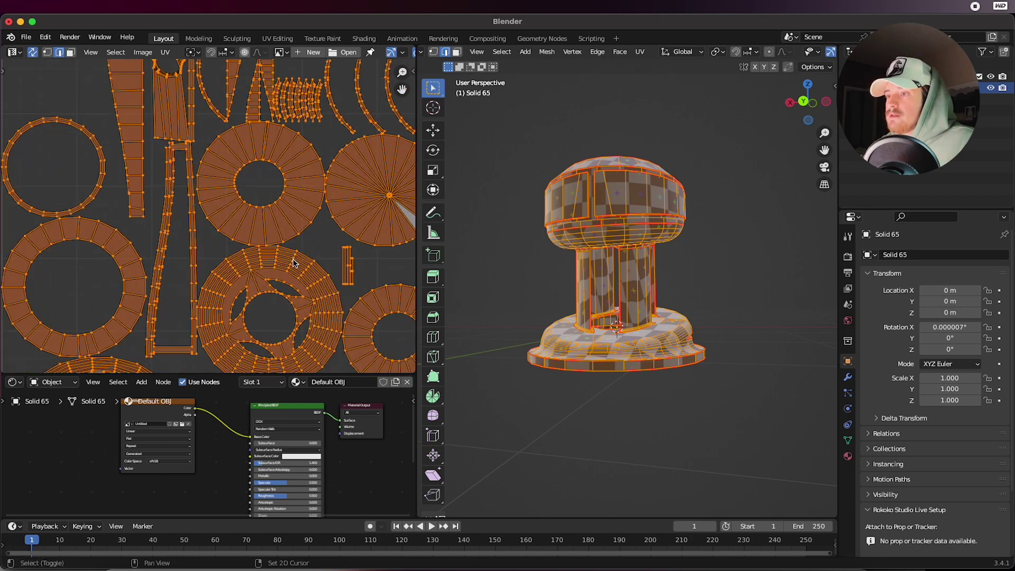
scroll(318, 238, down, 3)
scroll(316, 276, up, 2)
scroll(316, 275, up, 2)
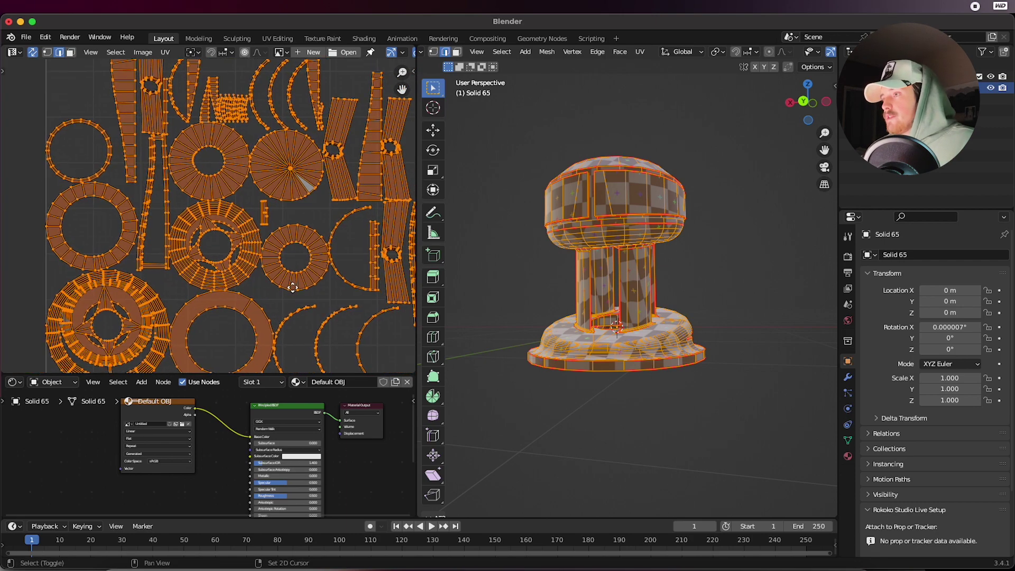
key(Tab)
drag(287, 374, 294, 134)
Delete the pedestal material's old Image Texture node
scroll(667, 259, up, 3)
shift+middle_drag(648, 236, 659, 310)
scroll(202, 268, up, 2)
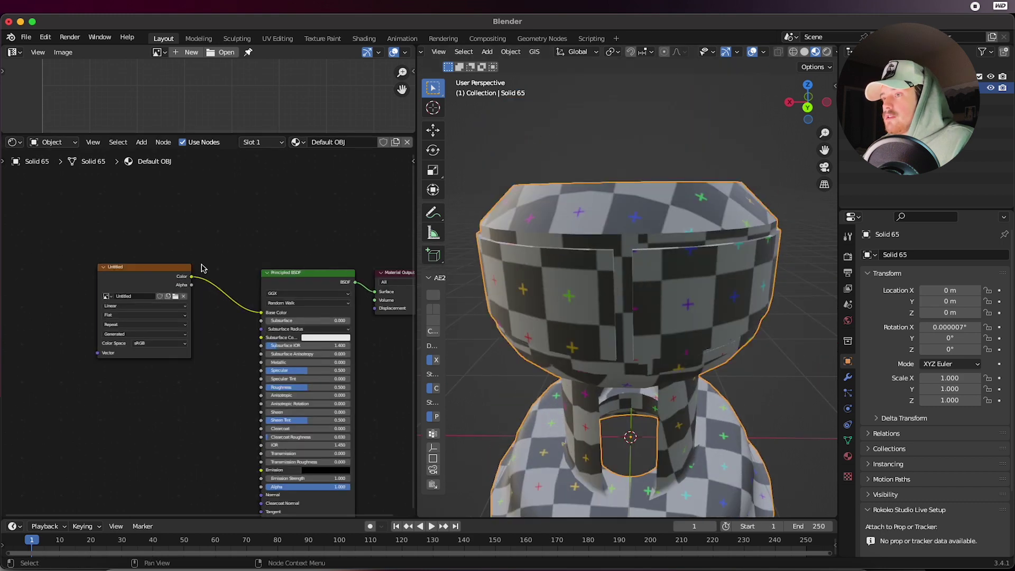
click(134, 272)
key(x)
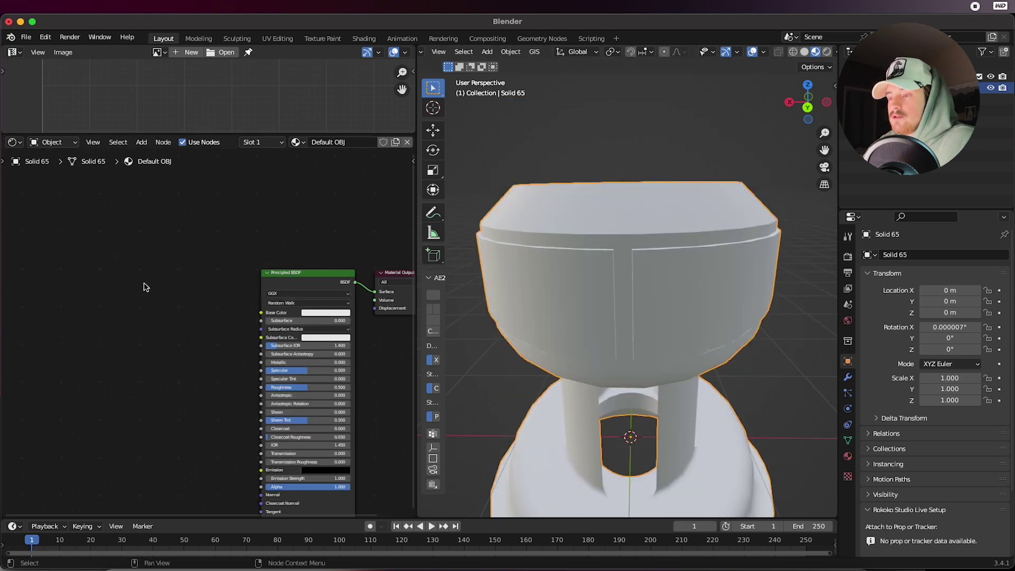
Add a new Image Texture node with a generated 1024 px UV Grid image
key(shift+a)
text(image)
key(Return)
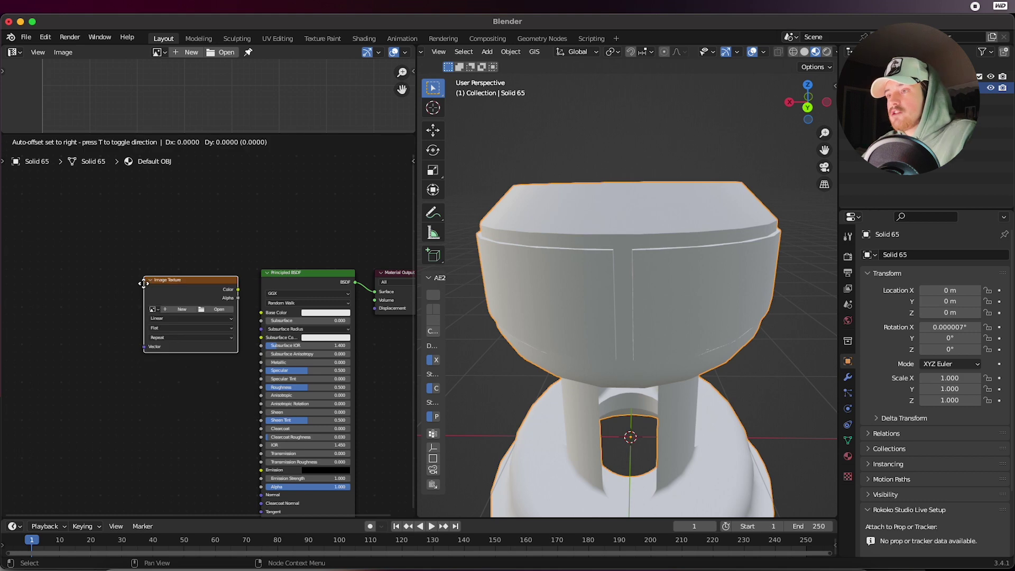
click(105, 296)
click(145, 320)
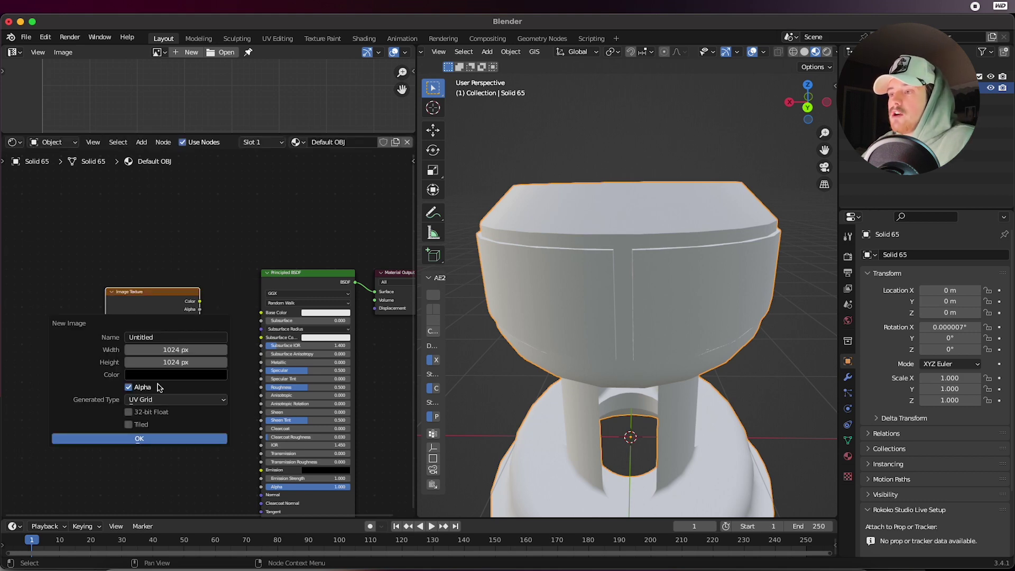
click(153, 402)
click(152, 408)
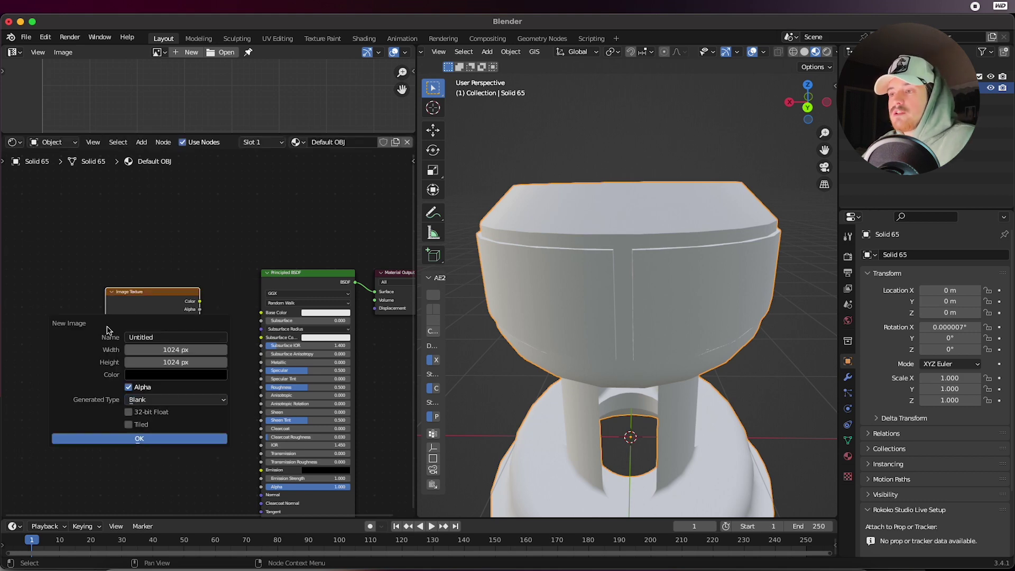
click(163, 399)
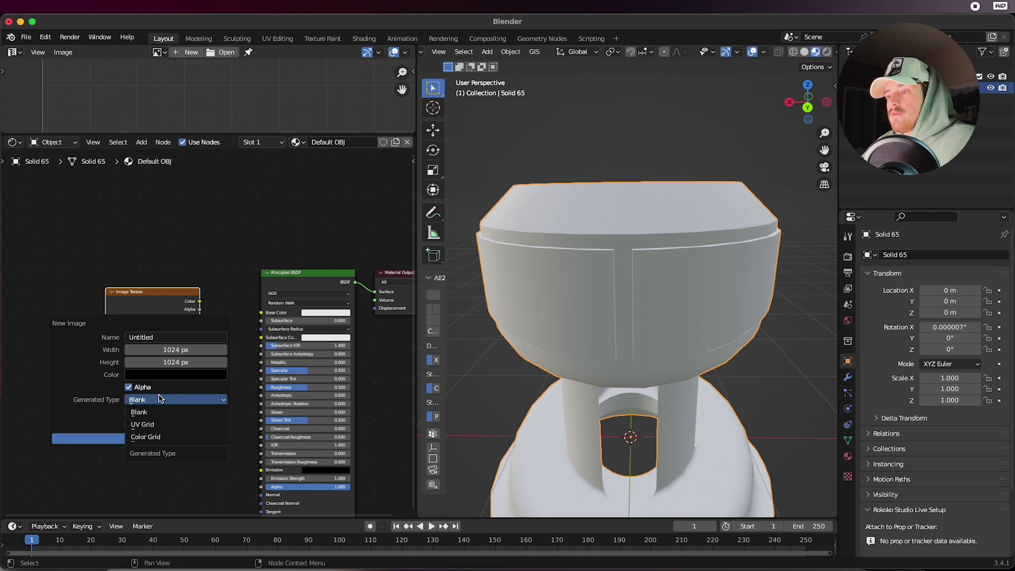
click(165, 425)
click(174, 438)
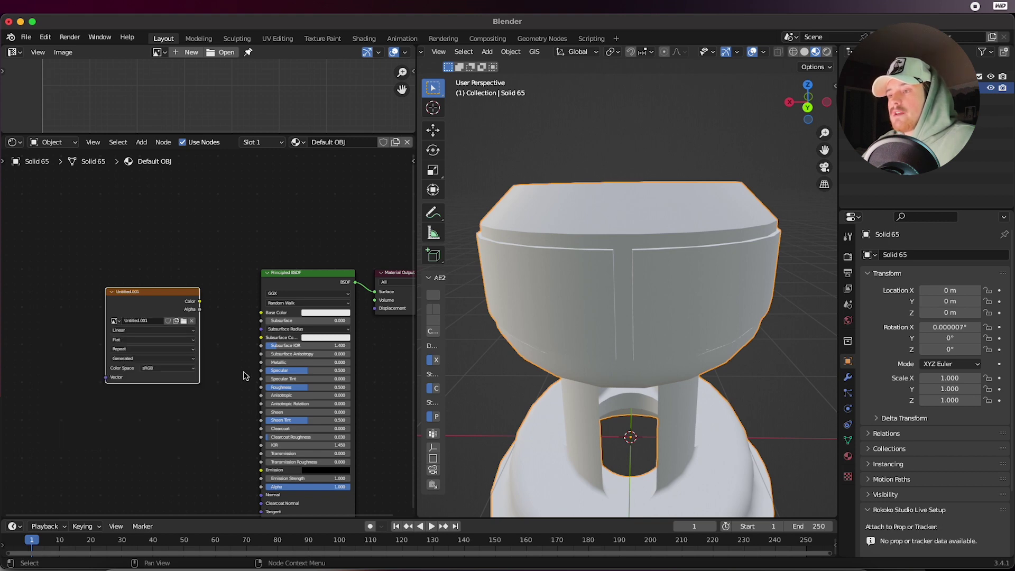
Link the image's Color to Base Color and inspect the UV Grid on the pedestal
drag(199, 302, 261, 313)
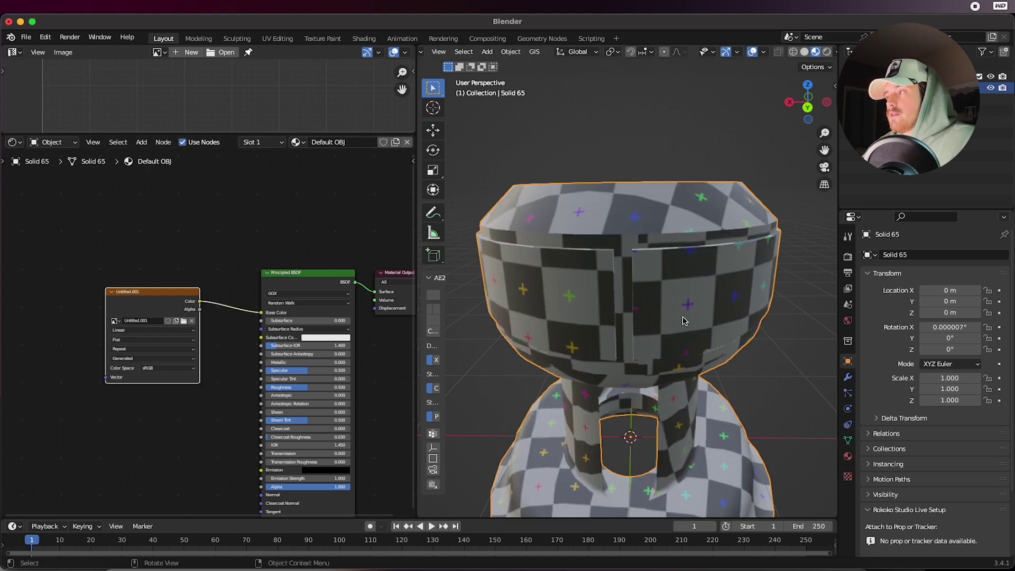
scroll(684, 328, down, 5)
click(680, 283)
shift+middle_drag(682, 337, 680, 312)
scroll(662, 312, up, 6)
middle_drag(608, 312, 619, 351)
scroll(643, 322, down, 6)
scroll(619, 350, up, 5)
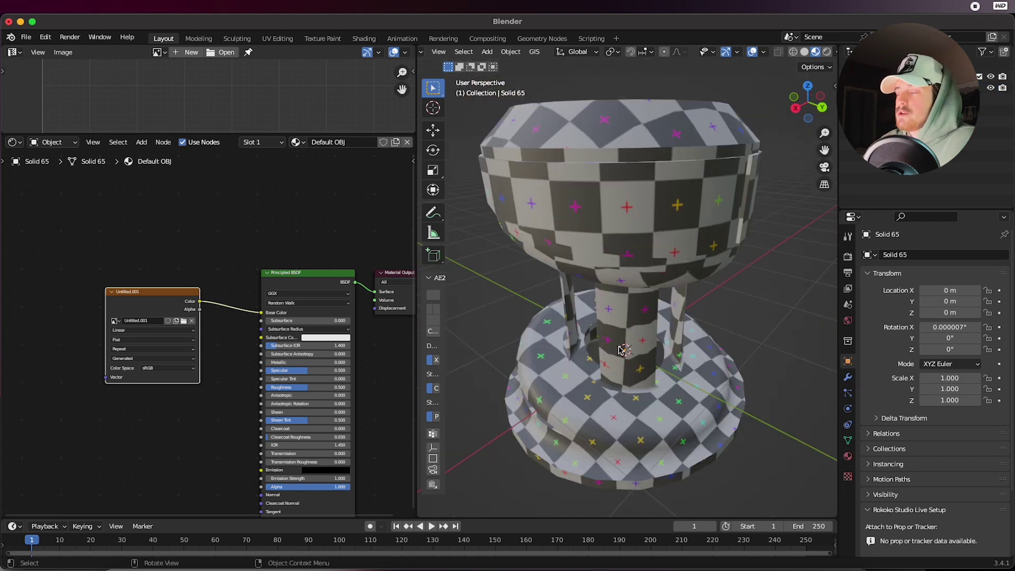
click(622, 351)
scroll(622, 351, down, 6)
scroll(622, 333, up, 8)
scroll(623, 312, down, 2)
In face select mode, deselect all and pick the front column's linked faces
key(Tab)
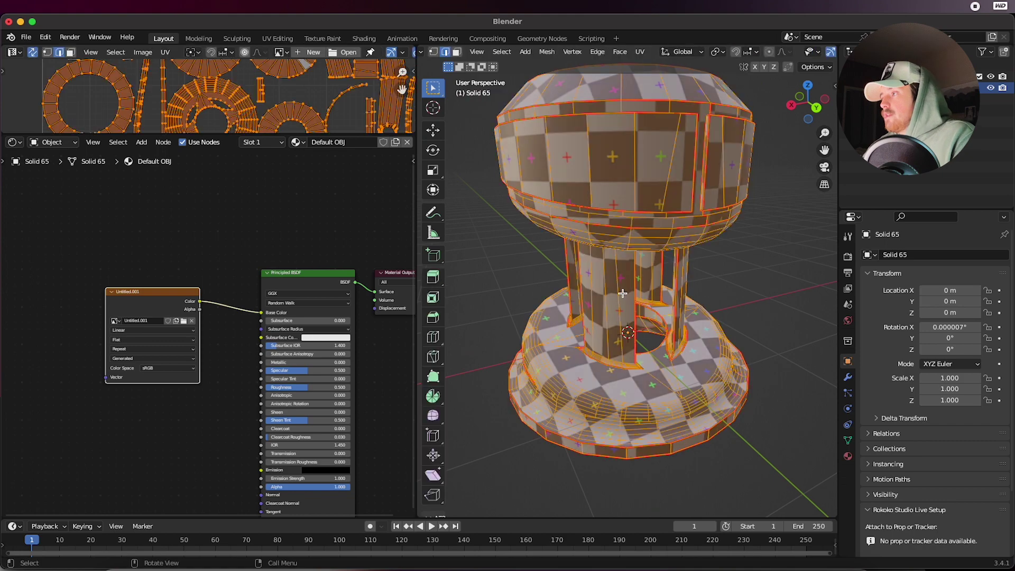
click(458, 51)
scroll(617, 312, down, 1)
middle_drag(618, 318, 621, 287)
key(alt+a)
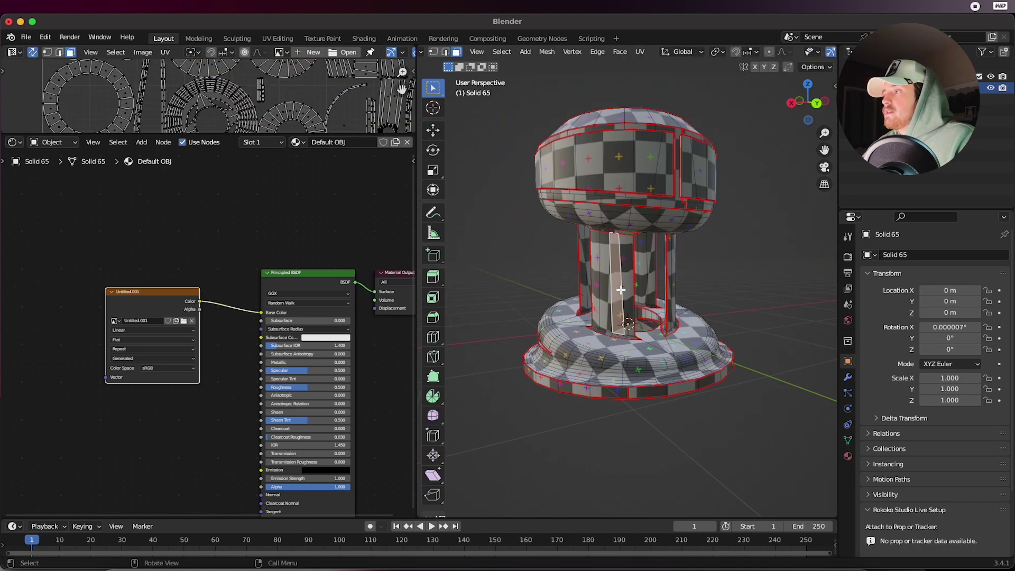
scroll(617, 286, up, 1)
key(l)
scroll(813, 53, down, 3)
Switch to solid shading and add the remaining columns' linked faces
click(795, 51)
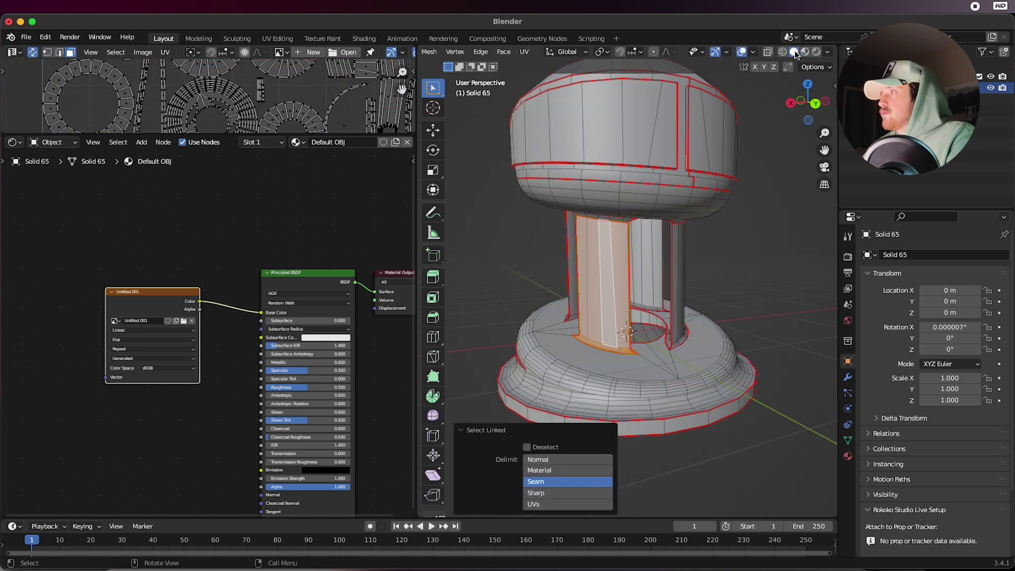
scroll(609, 234, up, 2)
scroll(570, 229, up, 2)
key(l)
key(l)
key(l)
drag(674, 238, 635, 257)
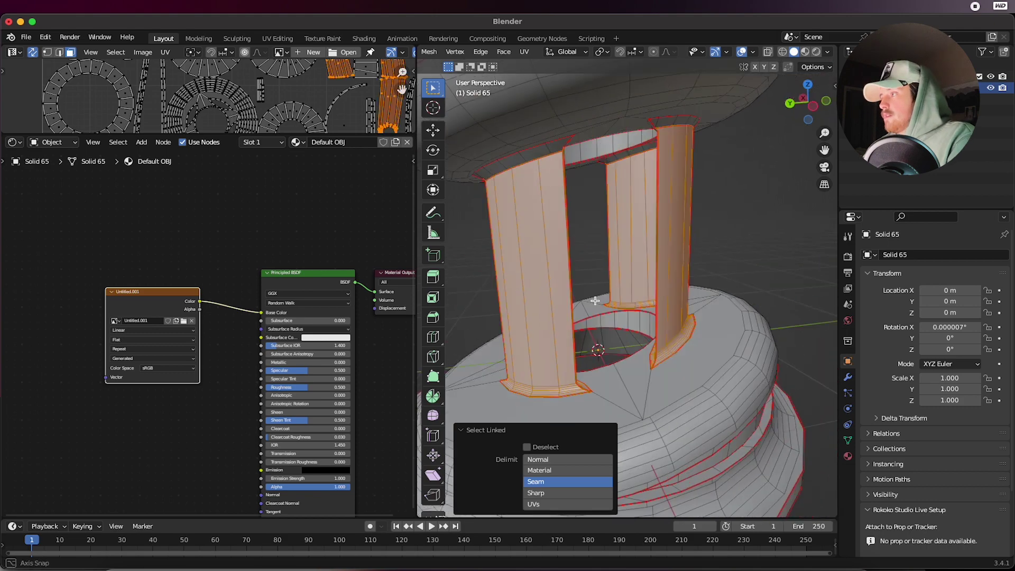
middle_drag(635, 257, 578, 260)
middle_drag(669, 259, 615, 259)
middle_drag(700, 249, 664, 261)
scroll(664, 260, down, 5)
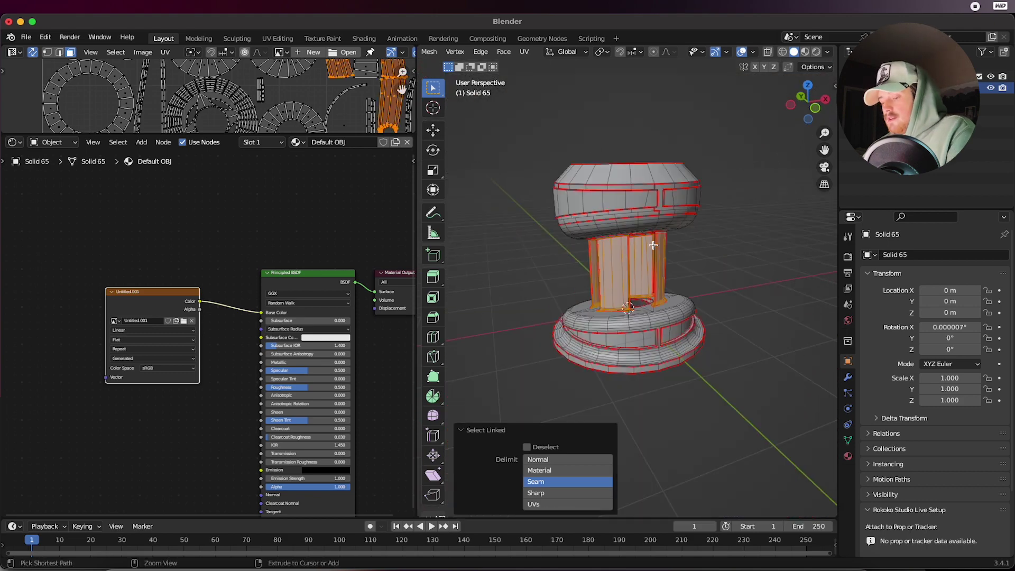
Fill the selected column faces with red in Vertex Paint with face masking, then return to Object Mode
key(ctrl+Tab)
click(653, 179)
click(517, 52)
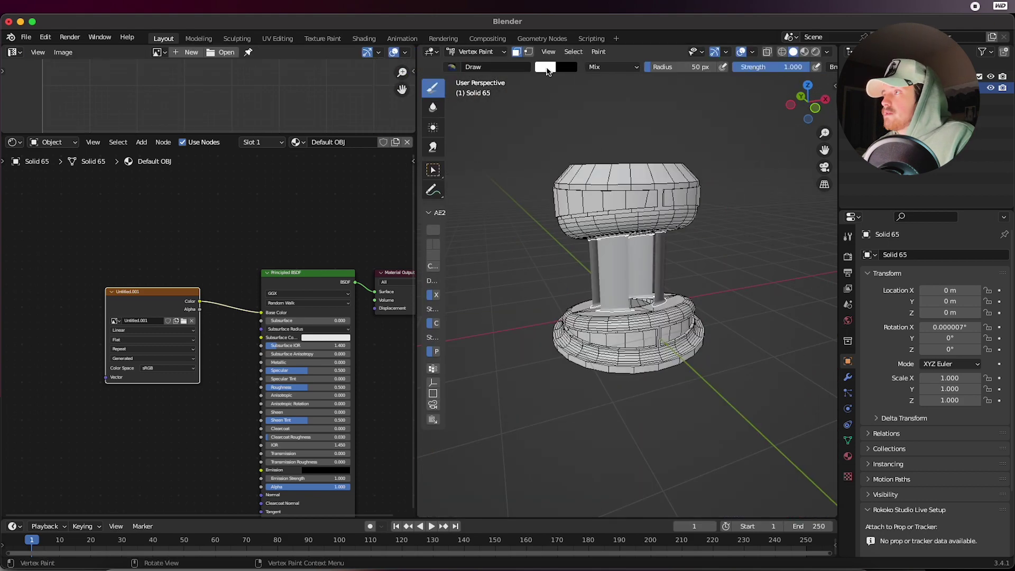
click(545, 66)
click(588, 162)
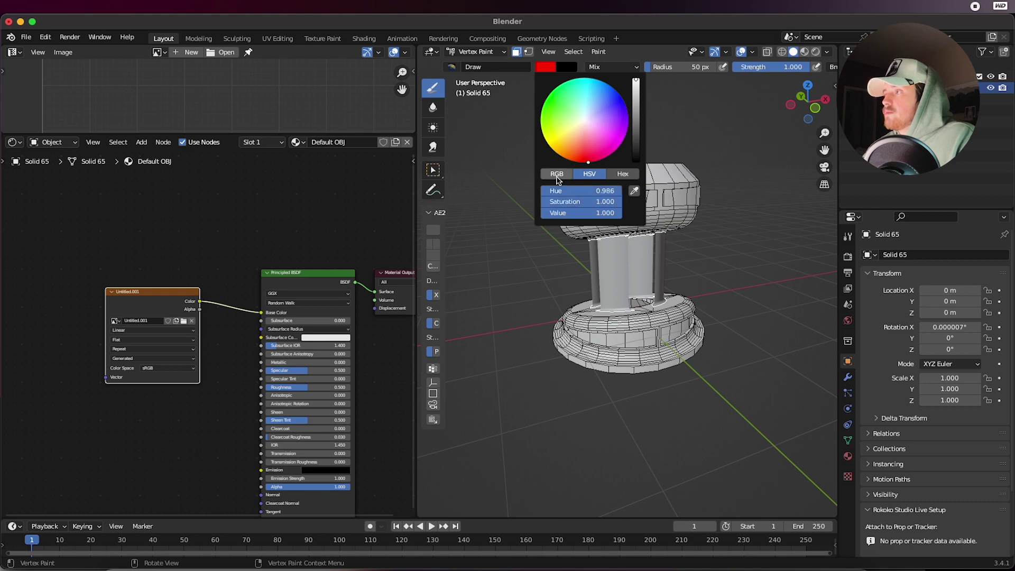
key(shift+k)
mouse_move(680, 259)
middle_down()
mouse_move(646, 264)
mouse_move(652, 302)
middle_up()
key(ctrl+Tab)
click(593, 264)
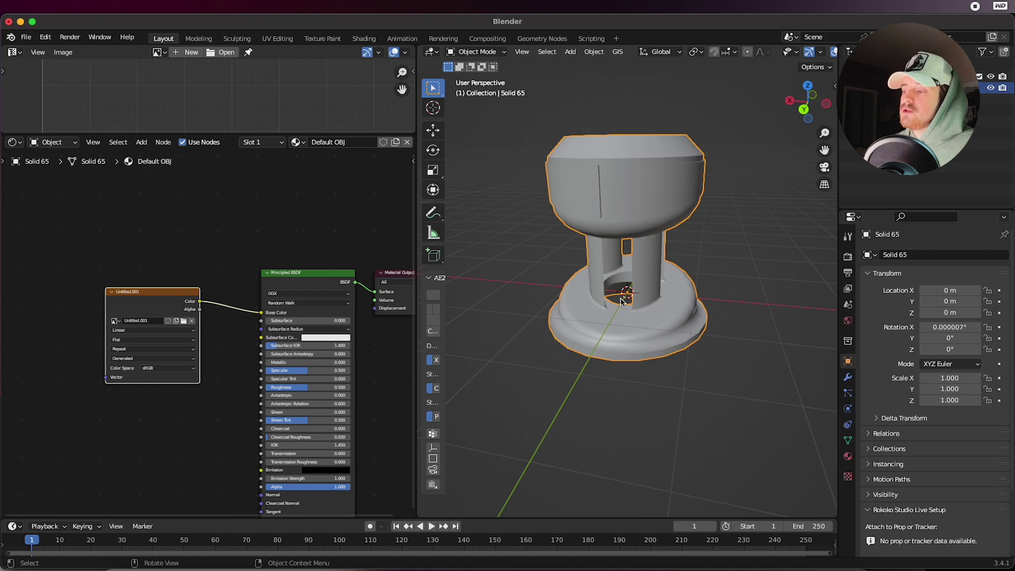
Export the pedestal as Tutorial.fbx to easystore 8TB/Business/Youtube/Videos/Tutorials
middle_drag(623, 302, 694, 324)
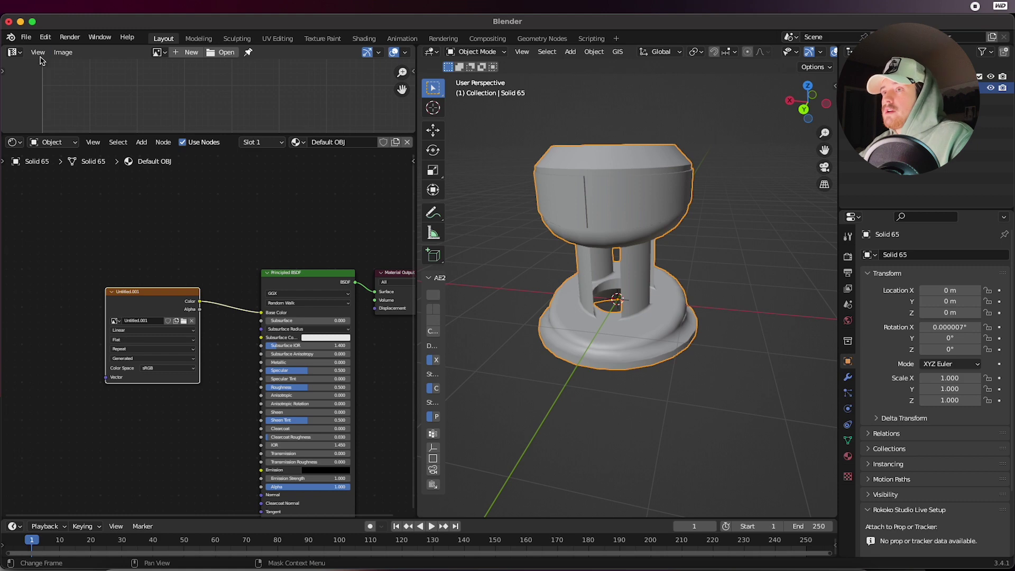
click(26, 37)
mouse_move(59, 202)
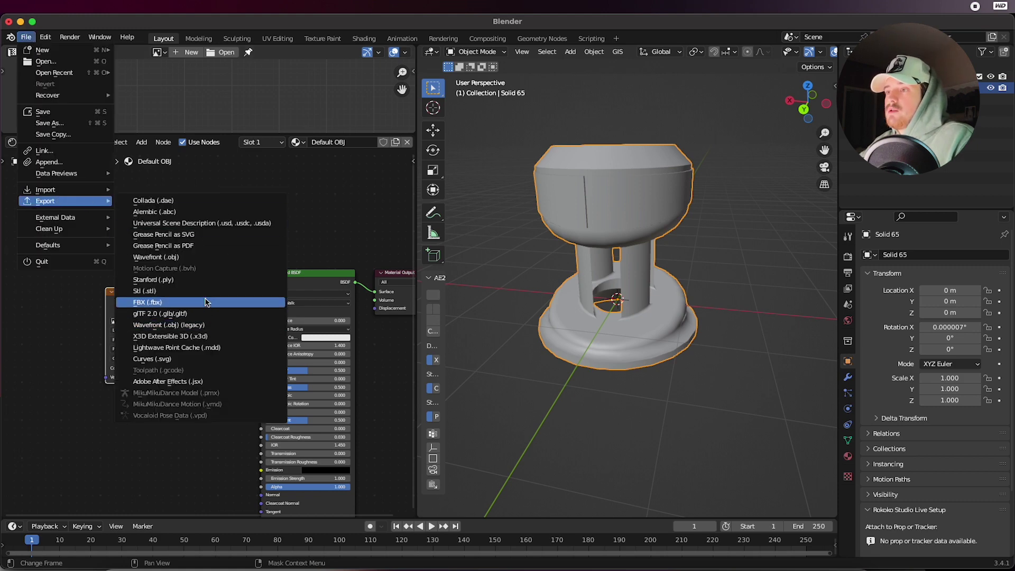
click(177, 303)
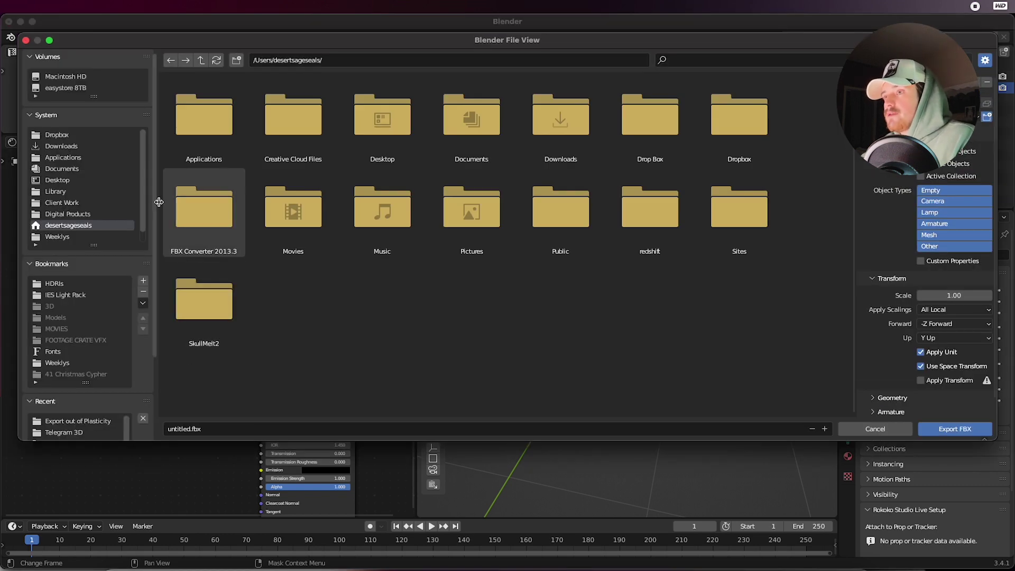
click(77, 90)
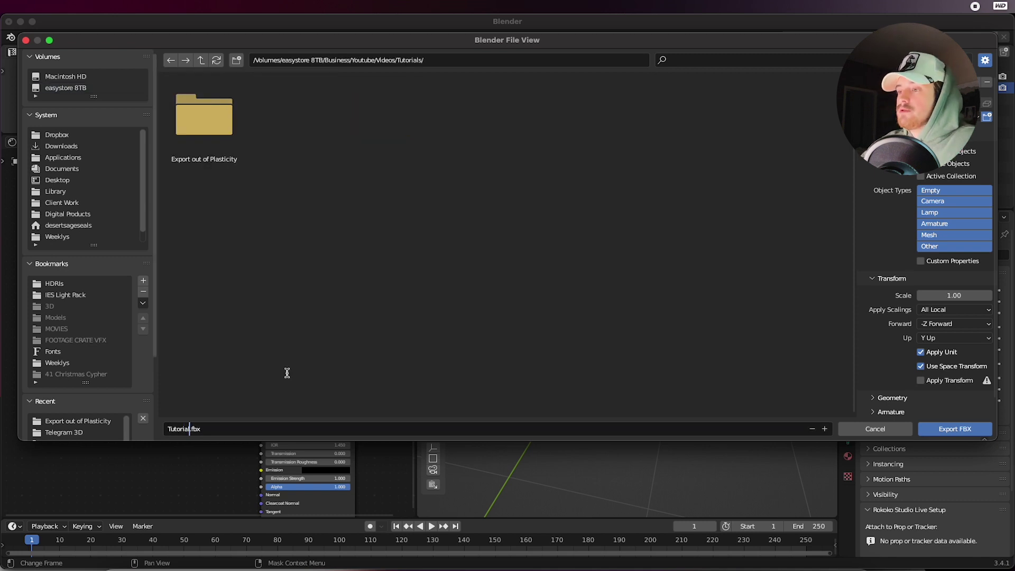
click(427, 363)
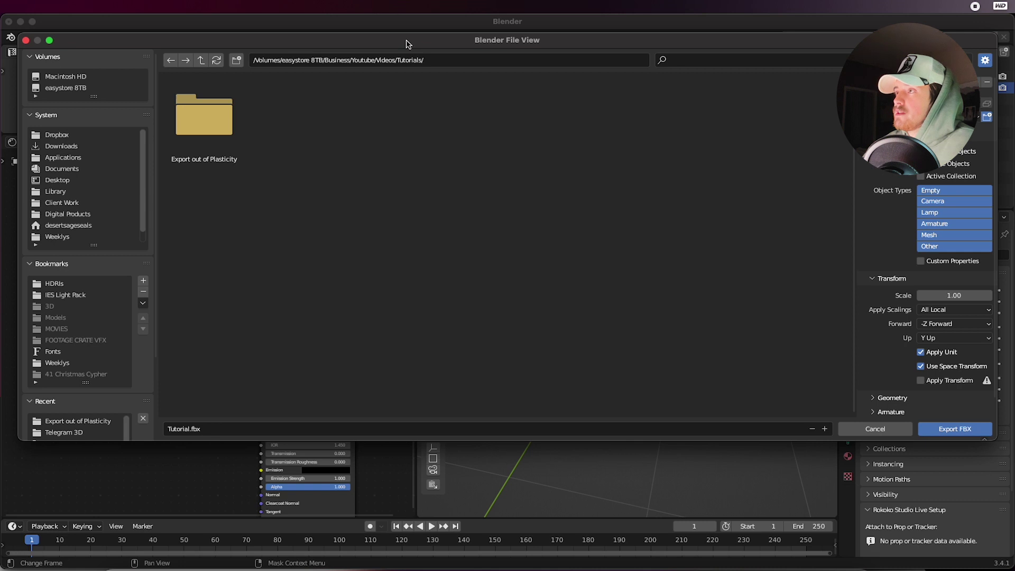
drag(407, 44, 405, 50)
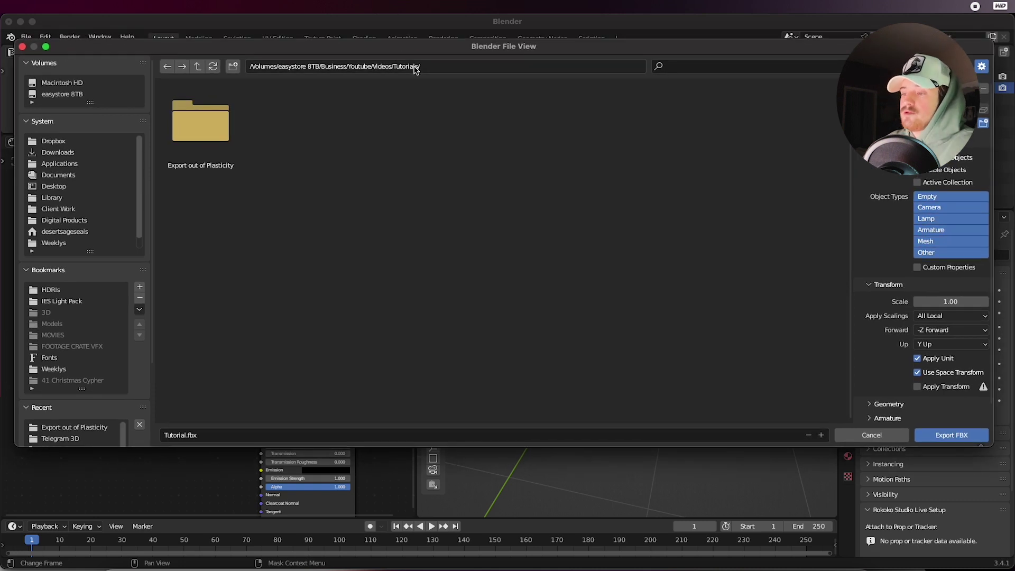
click(952, 435)
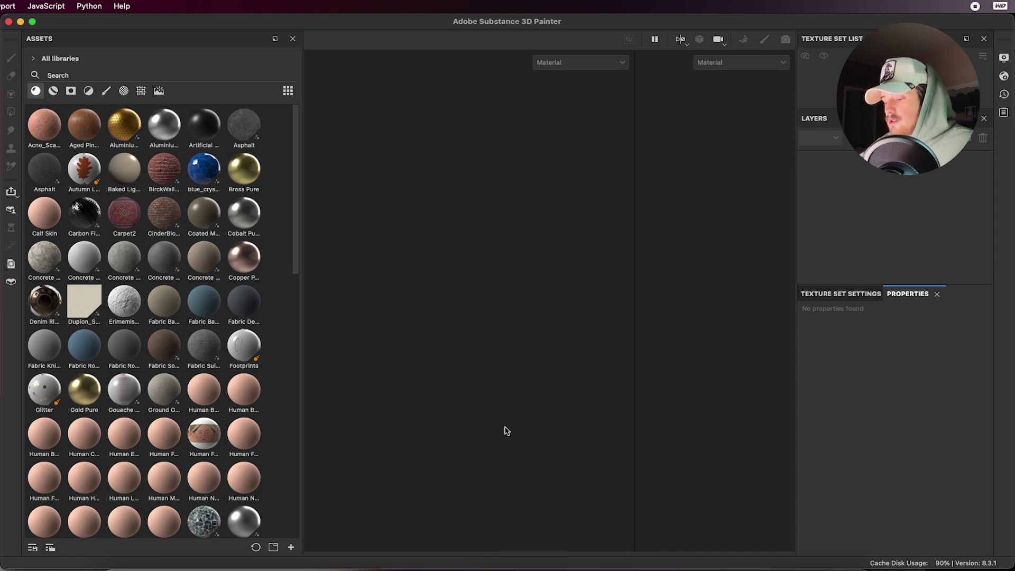
Create a new Painter project using Tutorial.fbx as the mesh
click(0, 6)
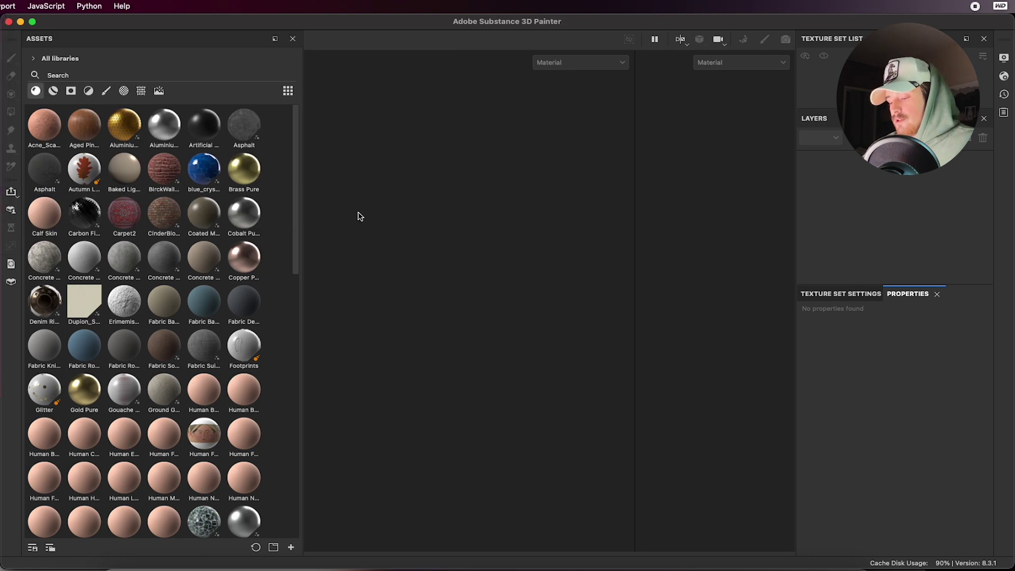
key(super+n)
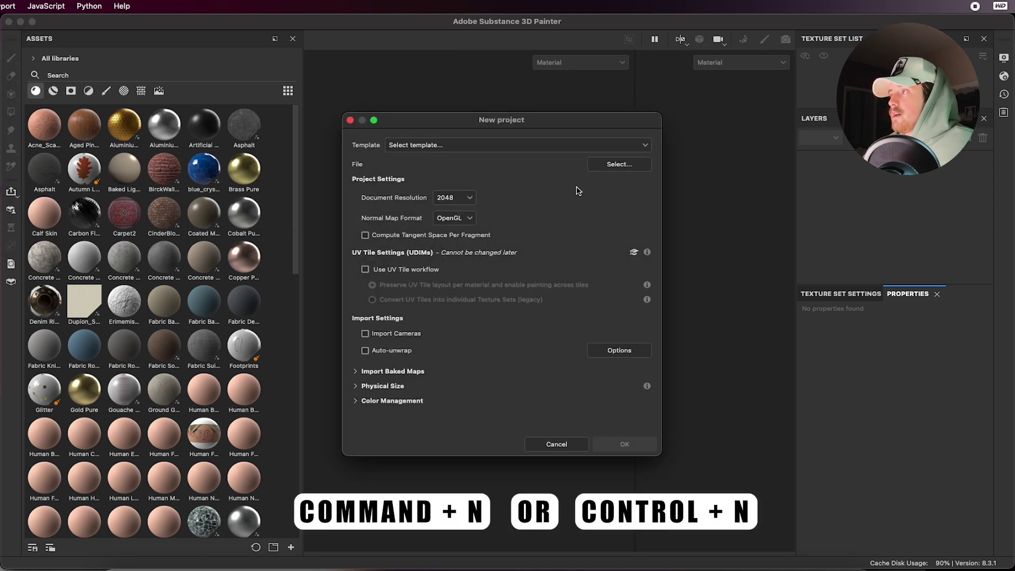
click(602, 166)
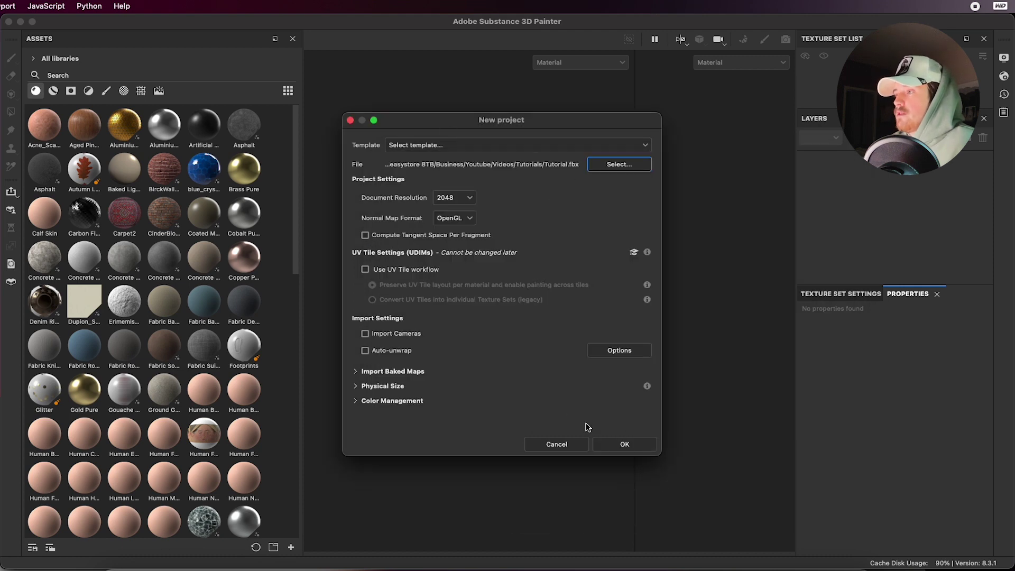
click(624, 444)
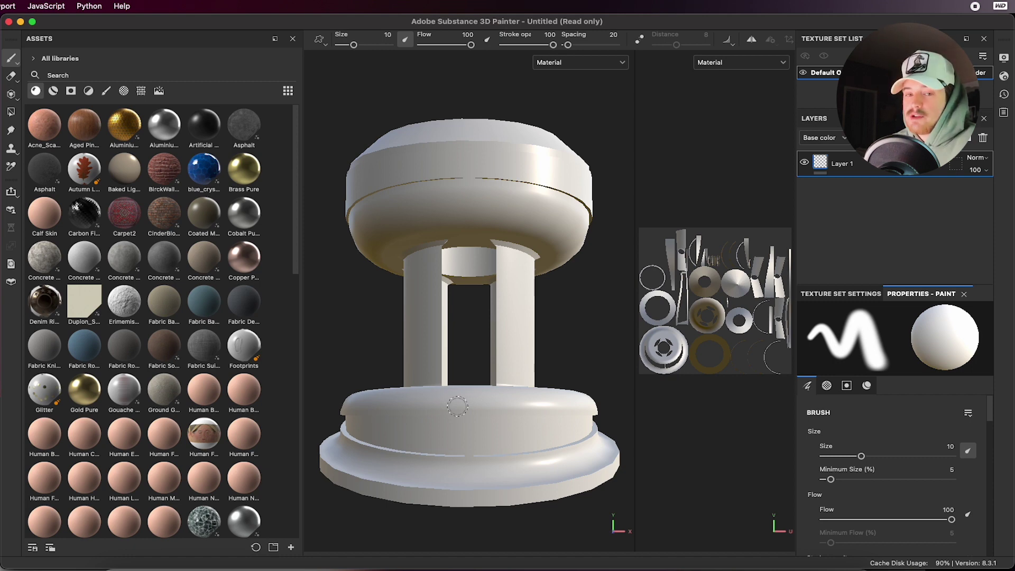
Frame the pedestal and open Bake Mesh Maps from the Texture Set Settings
scroll(479, 330, up, 5)
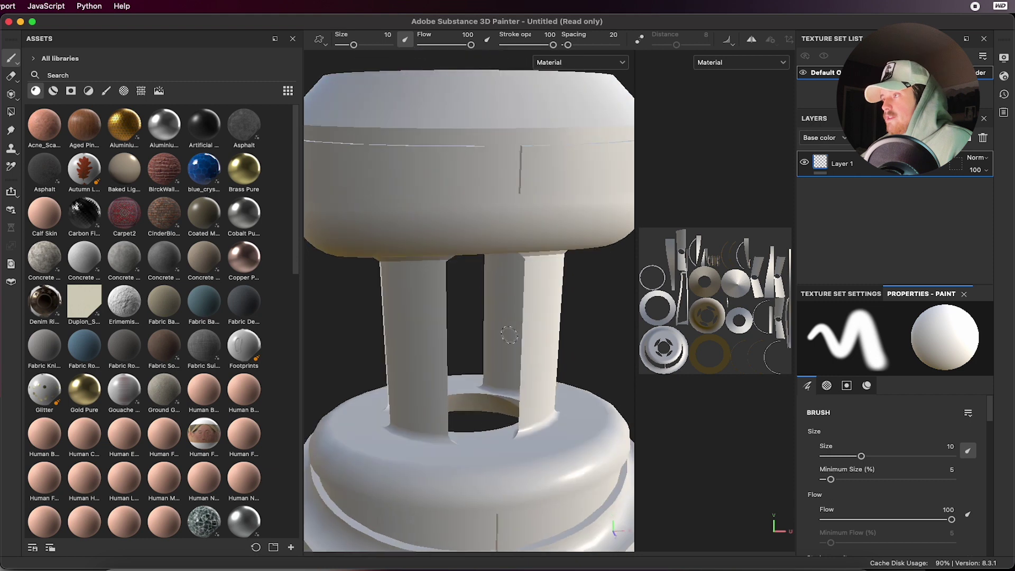
key(f)
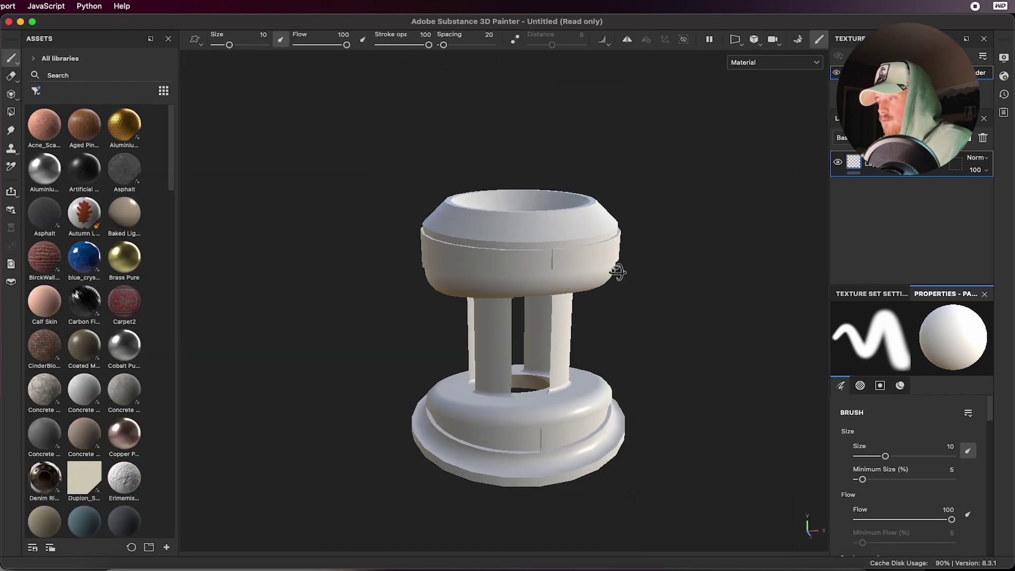
alt+drag(620, 272, 641, 268)
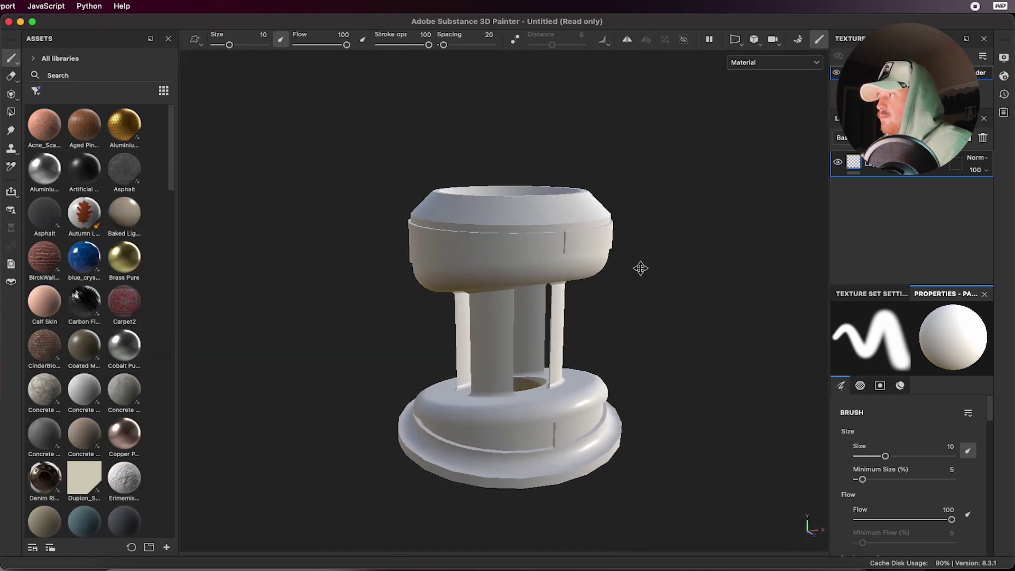
click(862, 294)
scroll(863, 453, down, 5)
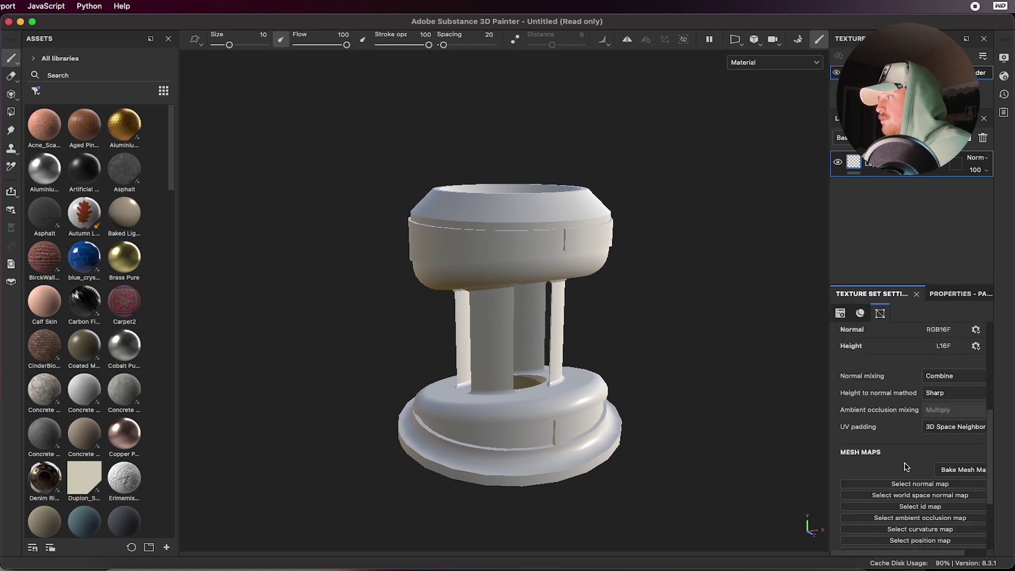
click(958, 468)
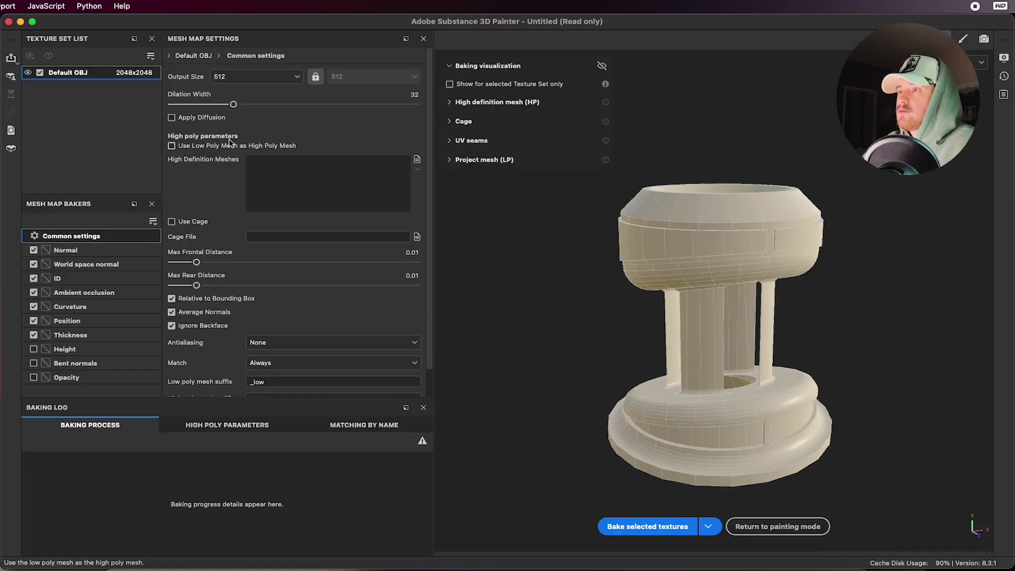
Set the bake output size to 4096
click(251, 77)
click(259, 171)
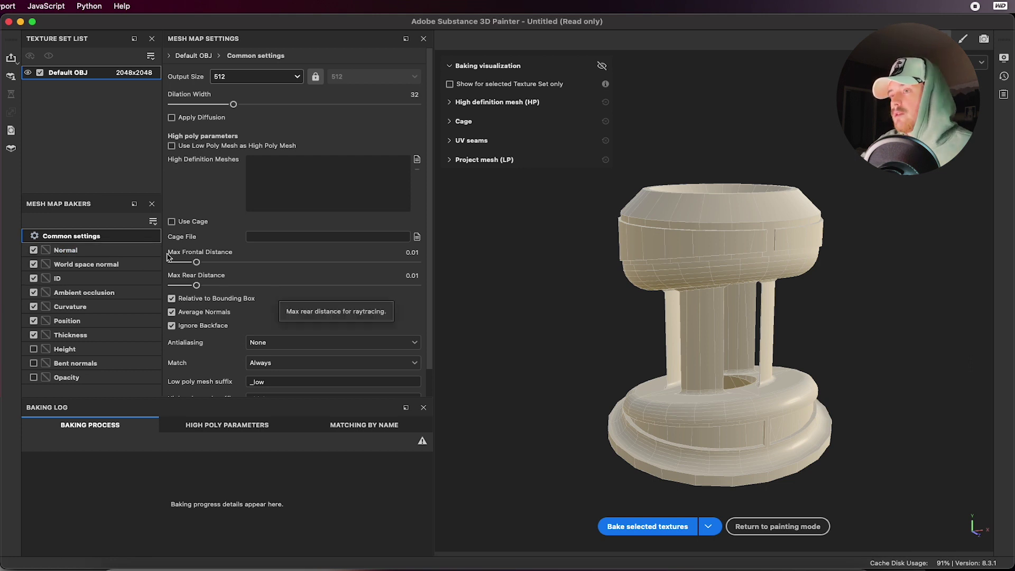
click(249, 77)
click(252, 171)
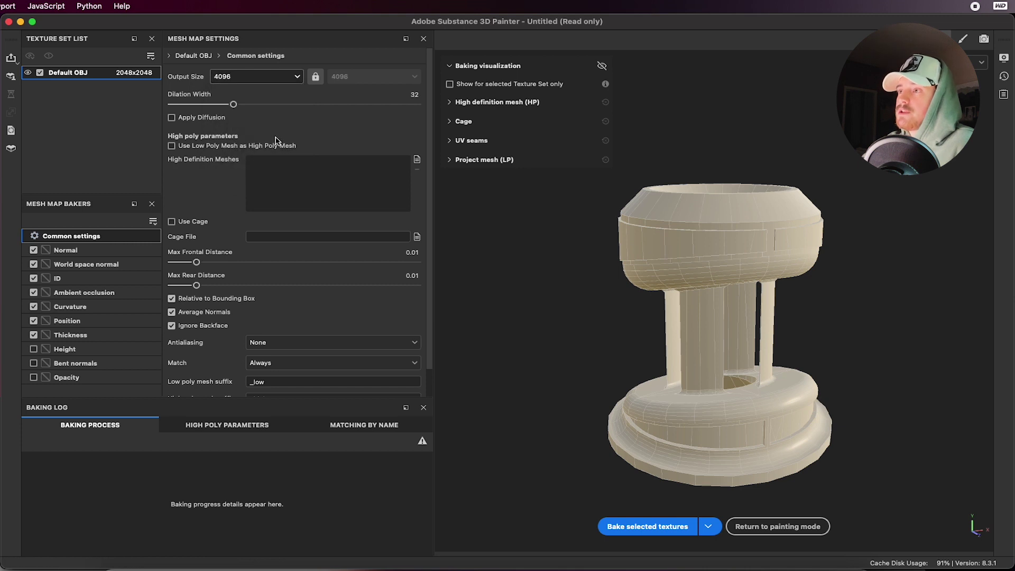
click(239, 77)
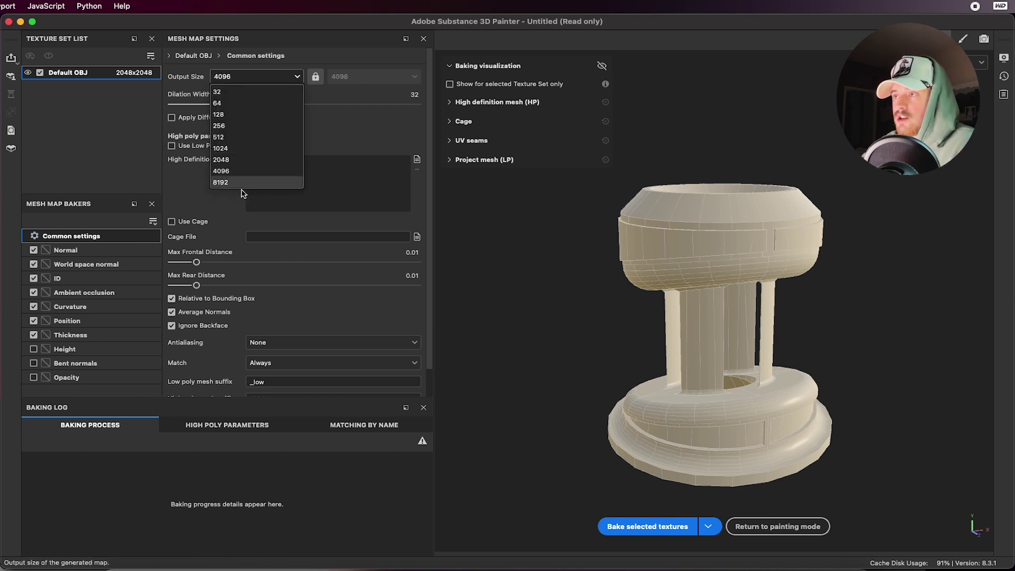
Turn off Normal and Thickness, use Vertex Color for ID, and set AO max occluder distance 0.42
click(242, 171)
click(33, 250)
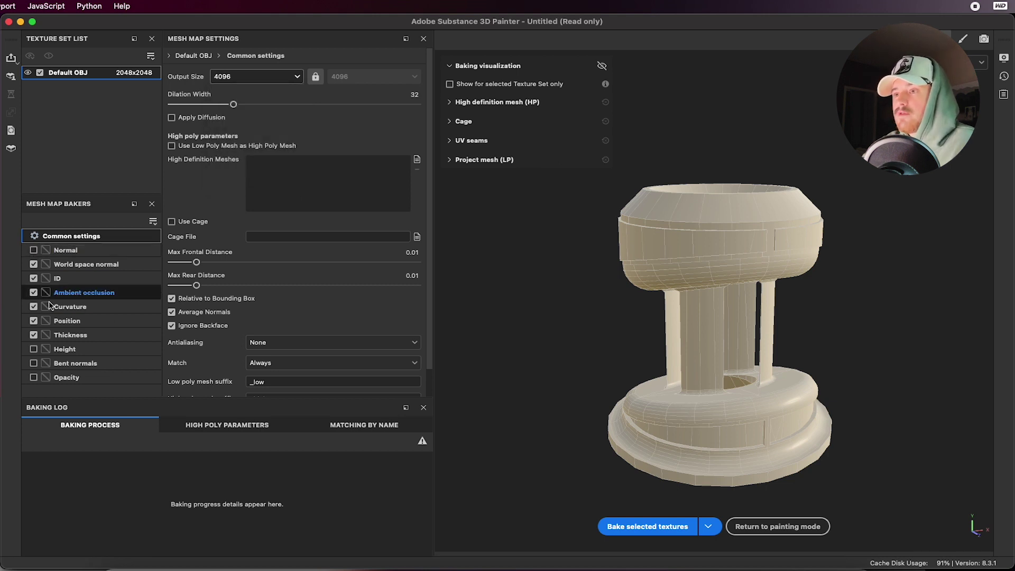
click(86, 280)
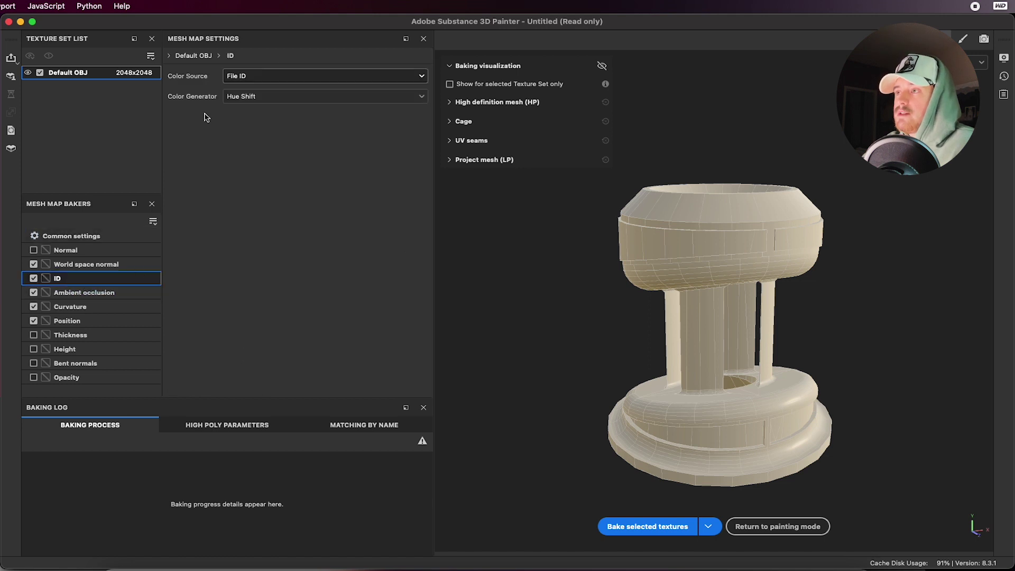
click(239, 79)
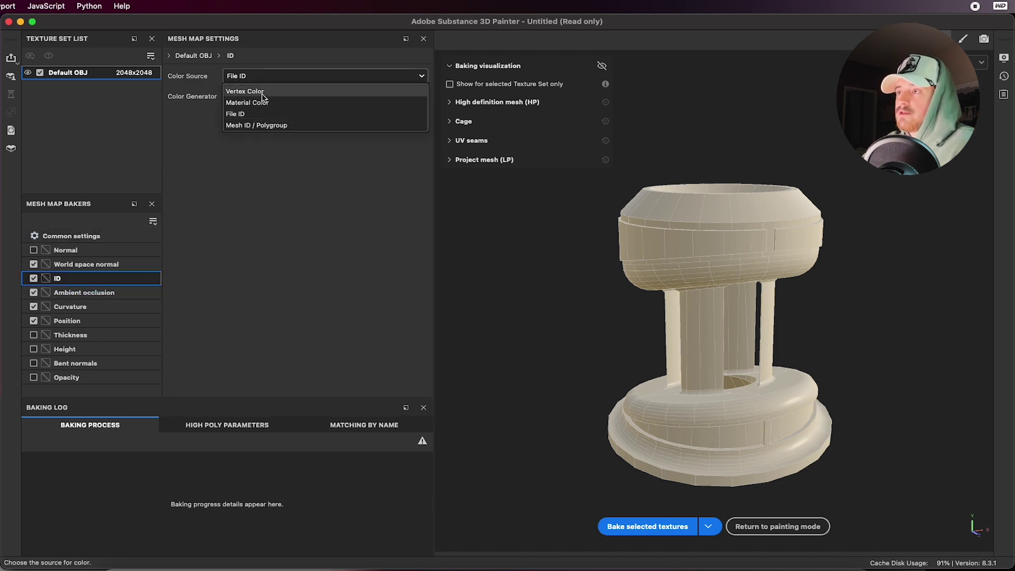
click(262, 93)
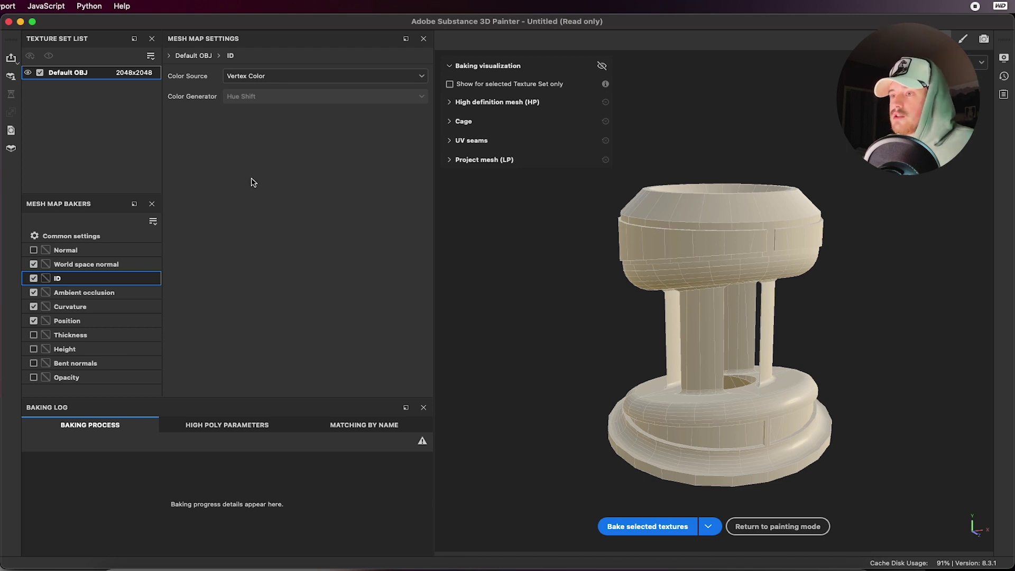
click(119, 293)
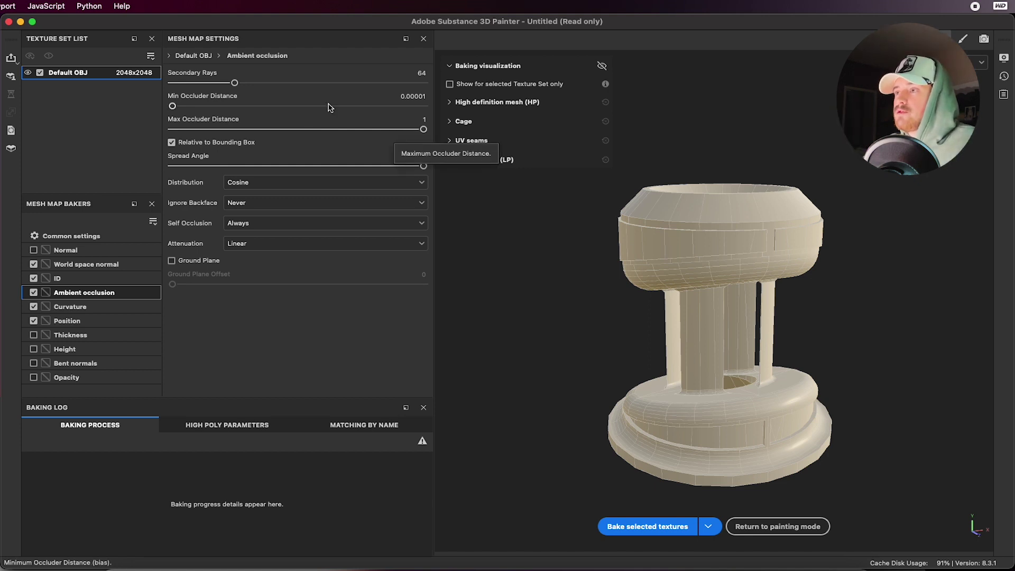
drag(307, 131, 278, 130)
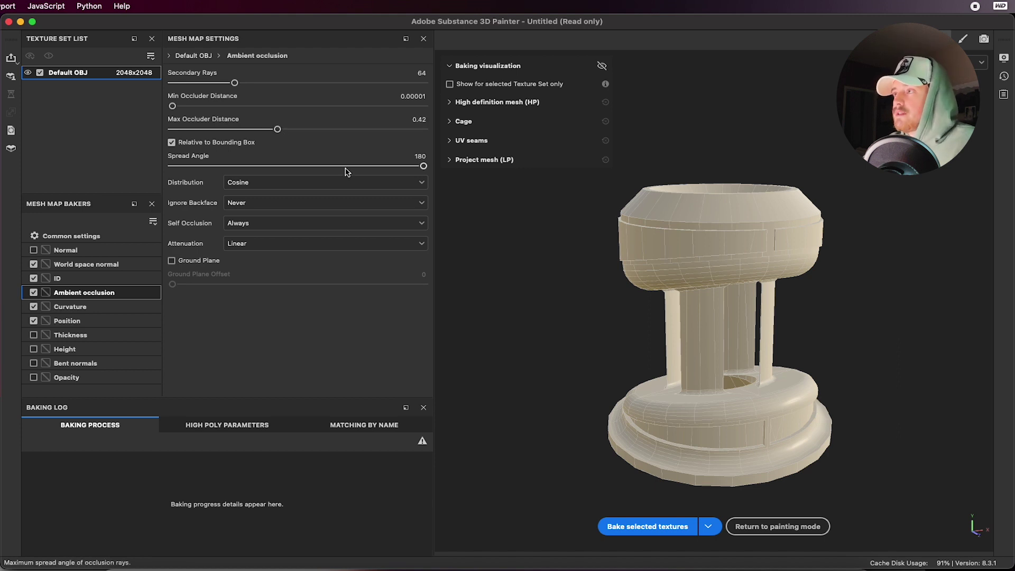
Bake the selected mesh maps and orbit around the pedestal to inspect the baked result
click(652, 526)
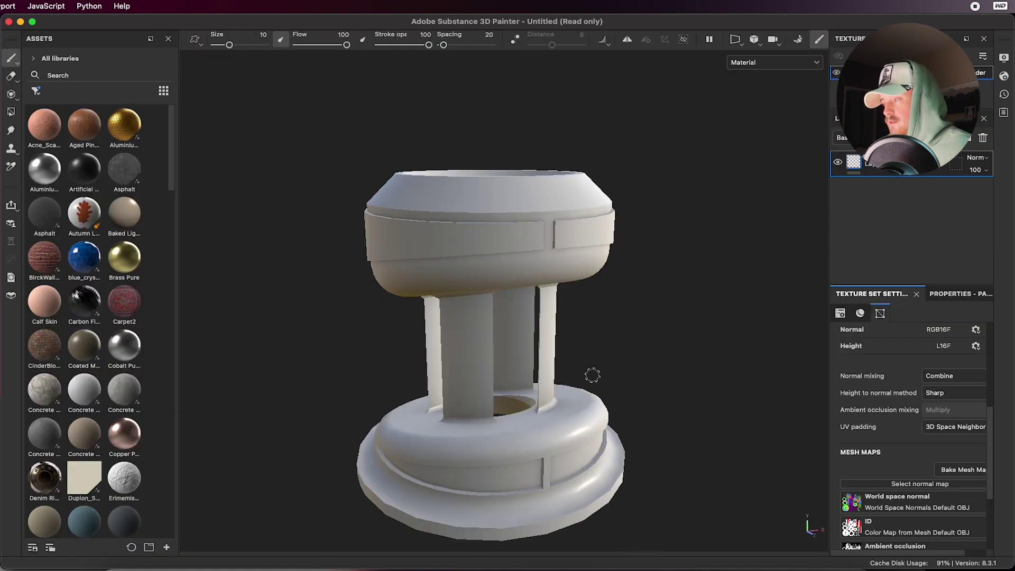
alt+middle_drag(593, 375, 611, 321)
alt+drag(479, 331, 659, 338)
alt+middle_drag(464, 376, 542, 436)
alt+drag(542, 436, 592, 410)
scroll(591, 410, down, 5)
alt+middle_drag(517, 520, 532, 369)
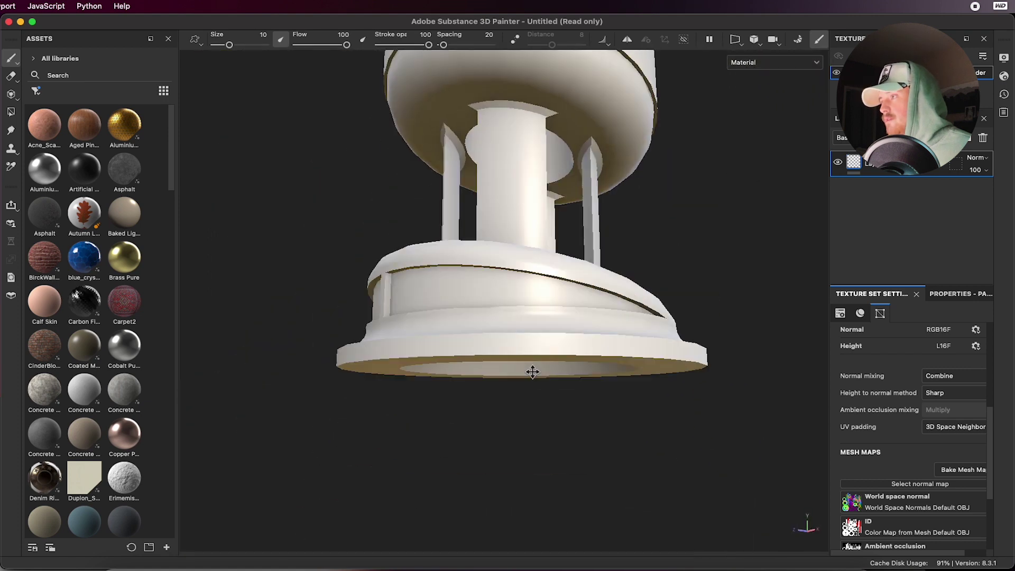
alt+drag(533, 370, 484, 423)
alt+middle_drag(556, 217, 469, 348)
scroll(469, 348, down, 3)
alt+drag(469, 348, 596, 340)
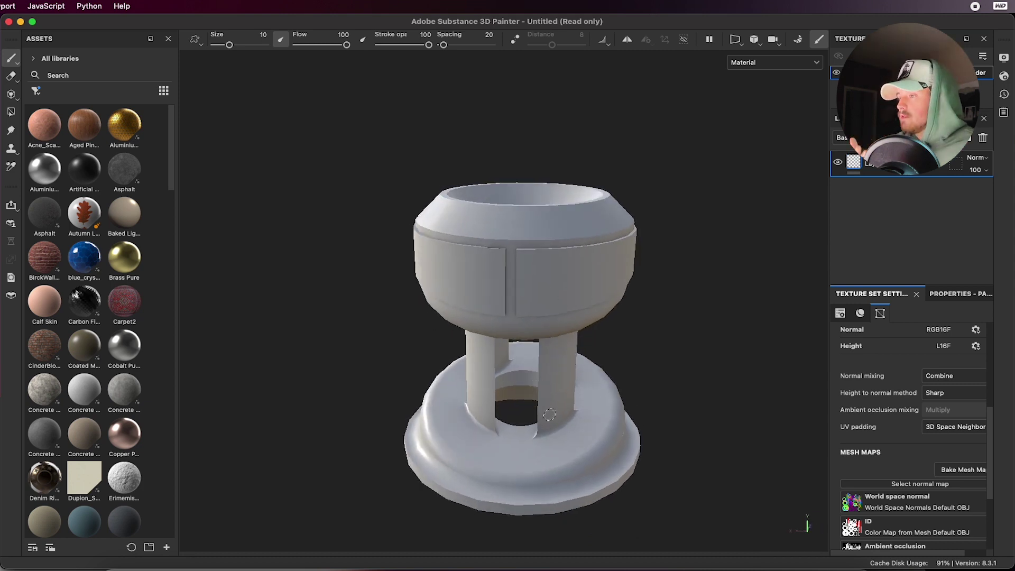
scroll(567, 397, up, 2)
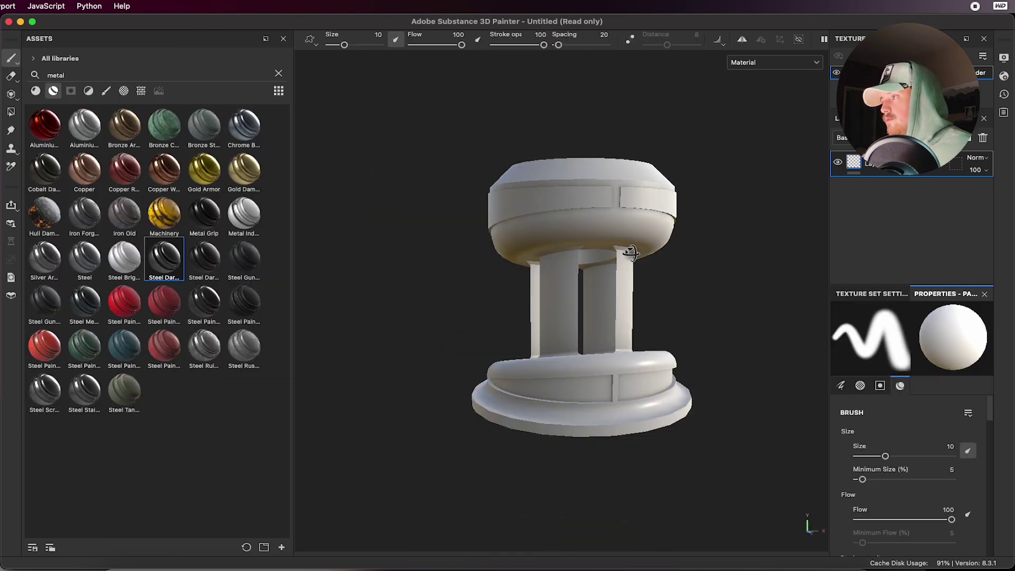
mouse_move(454, 317)
alt+mouse_down()
mouse_move(535, 238)
mouse_move(417, 283)
alt+mouse_up()
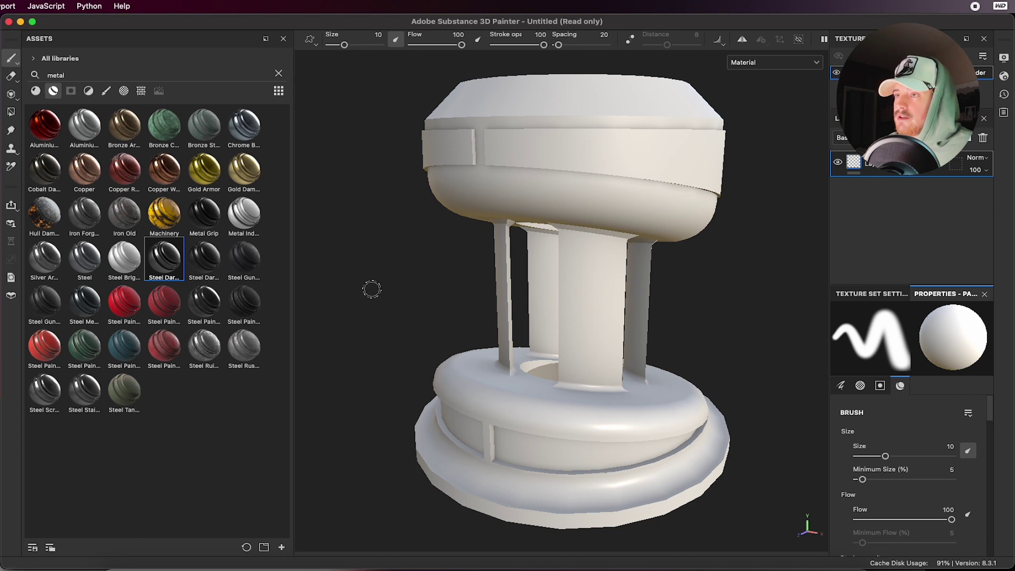
Search the assets for 'metal' and drop Steel Painted Worn onto the pedestal
click(279, 73)
scroll(98, 385, down, 10)
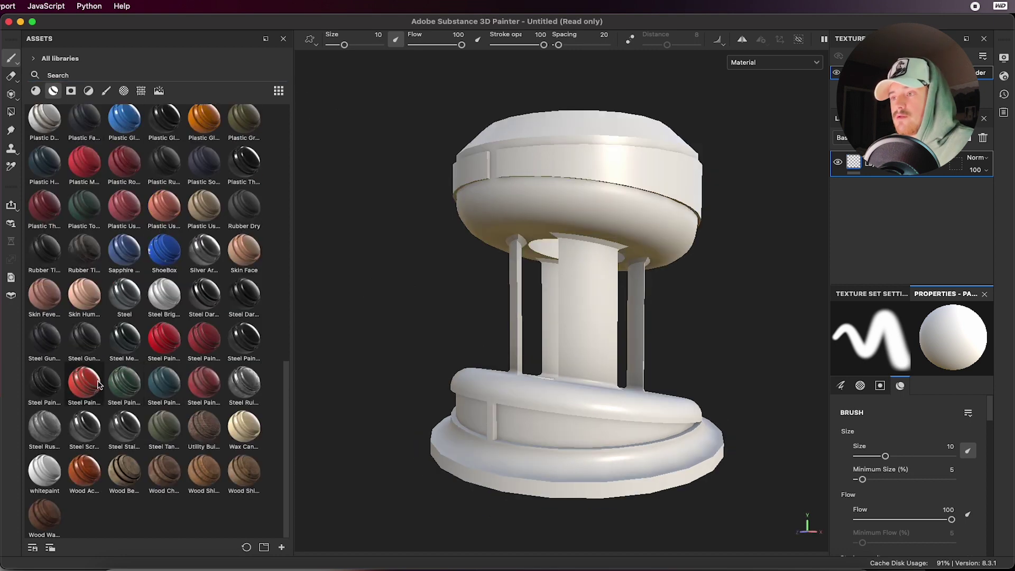
click(107, 76)
text(m)
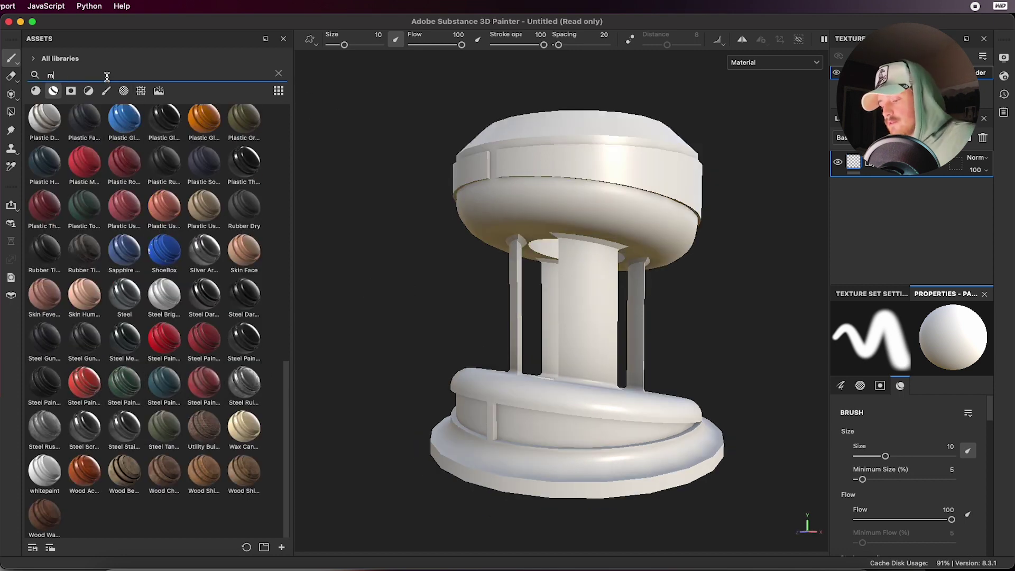
text(etal)
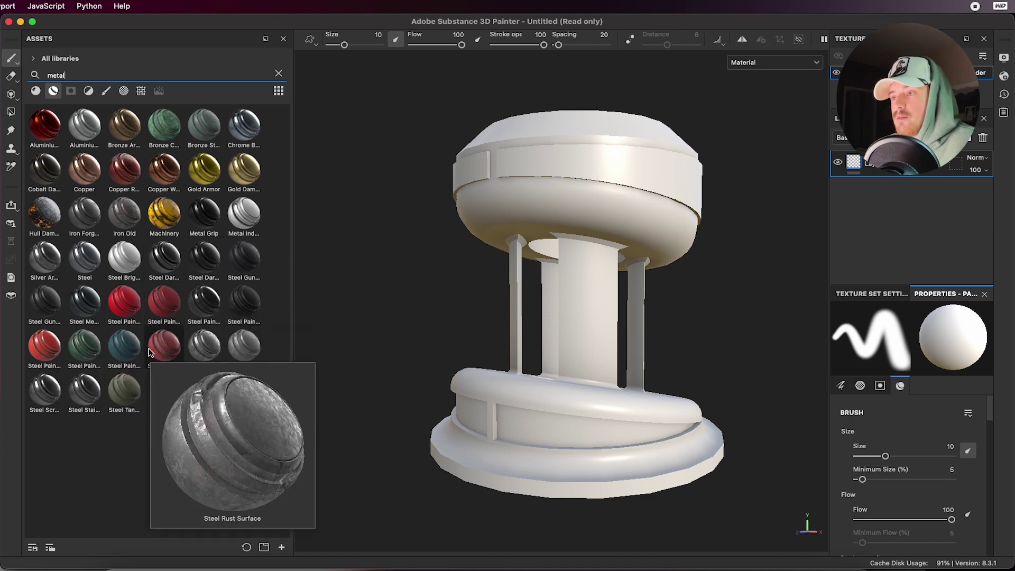
mouse_move(159, 351)
mouse_move(45, 347)
mouse_down()
mouse_move(544, 261)
mouse_move(599, 332)
mouse_move(701, 296)
mouse_up()
Orbit around the pedestal to check the worn red paint, then bring up Export textures
scroll(606, 332, down, 4)
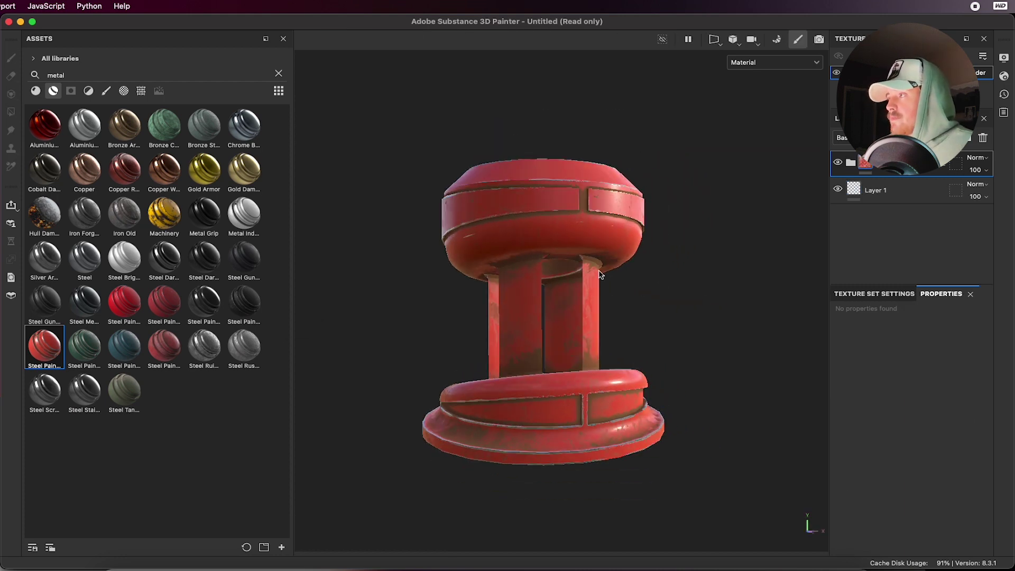
alt+middle_drag(646, 230, 679, 303)
scroll(679, 303, up, 4)
alt+drag(679, 303, 673, 333)
alt+middle_drag(673, 333, 635, 370)
scroll(634, 370, up, 4)
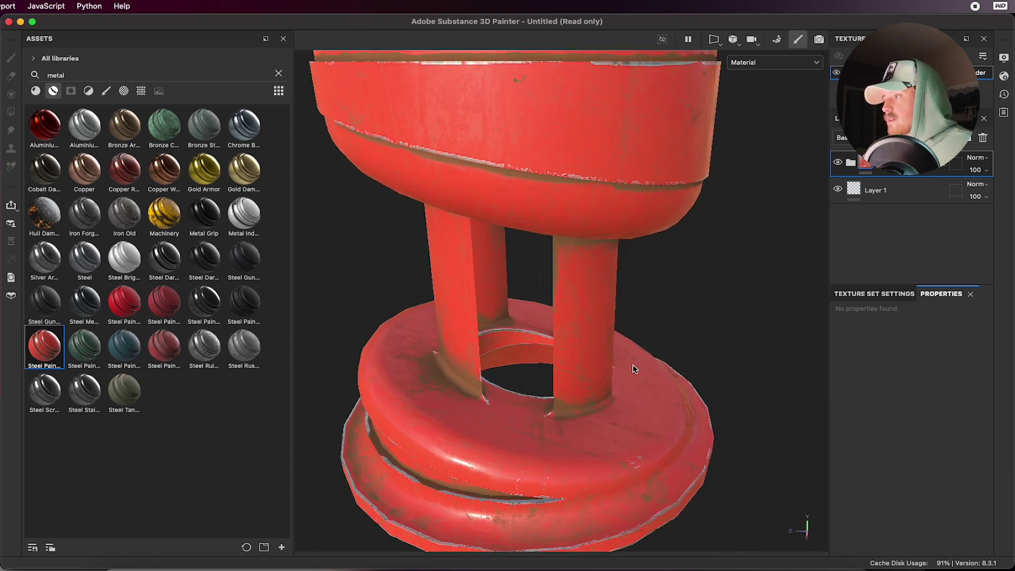
alt+drag(635, 370, 528, 323)
alt+middle_drag(528, 323, 598, 390)
scroll(598, 390, down, 4)
alt+drag(624, 320, 572, 372)
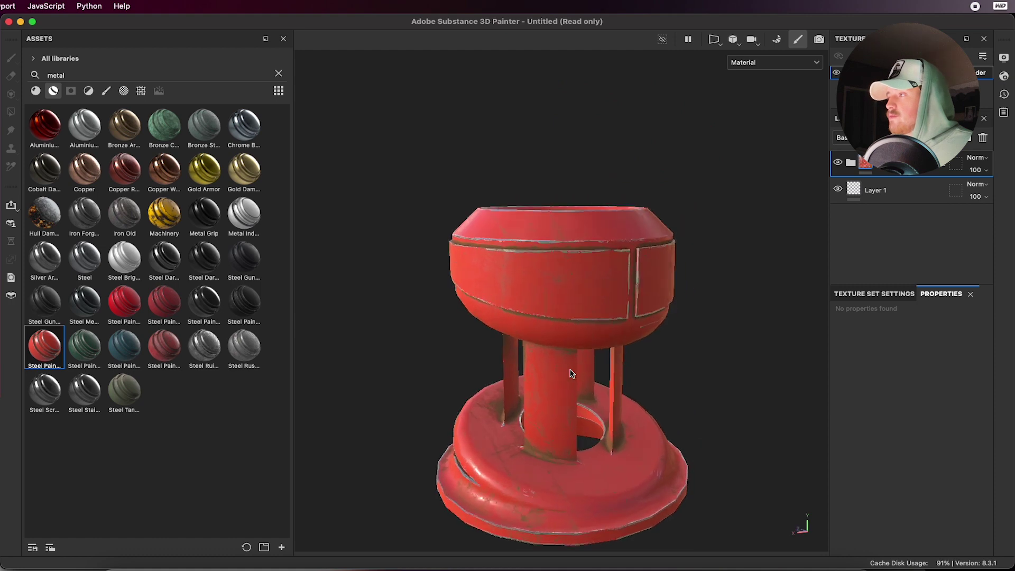
scroll(571, 371, up, 4)
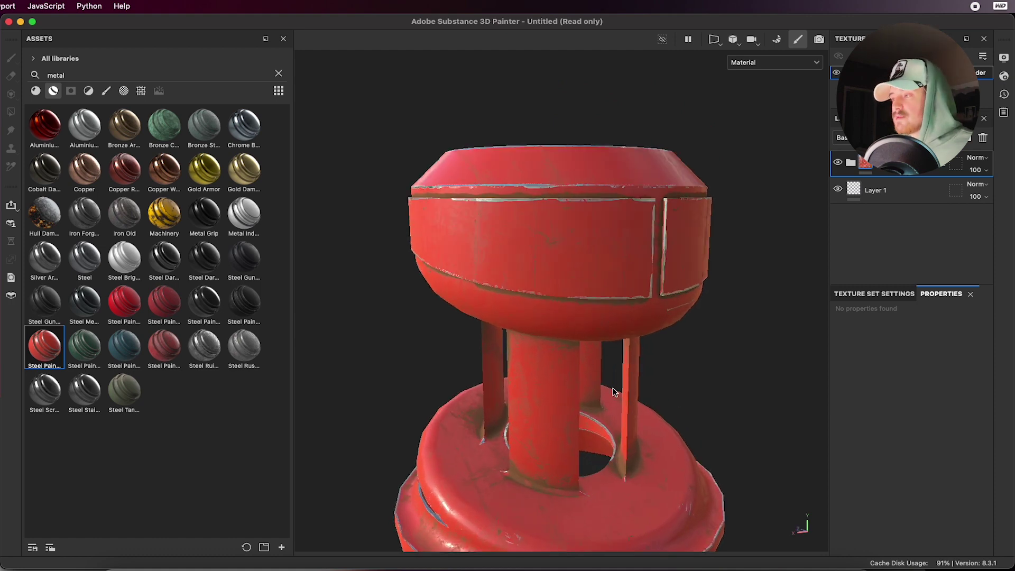
alt+drag(615, 392, 611, 355)
scroll(610, 354, down, 3)
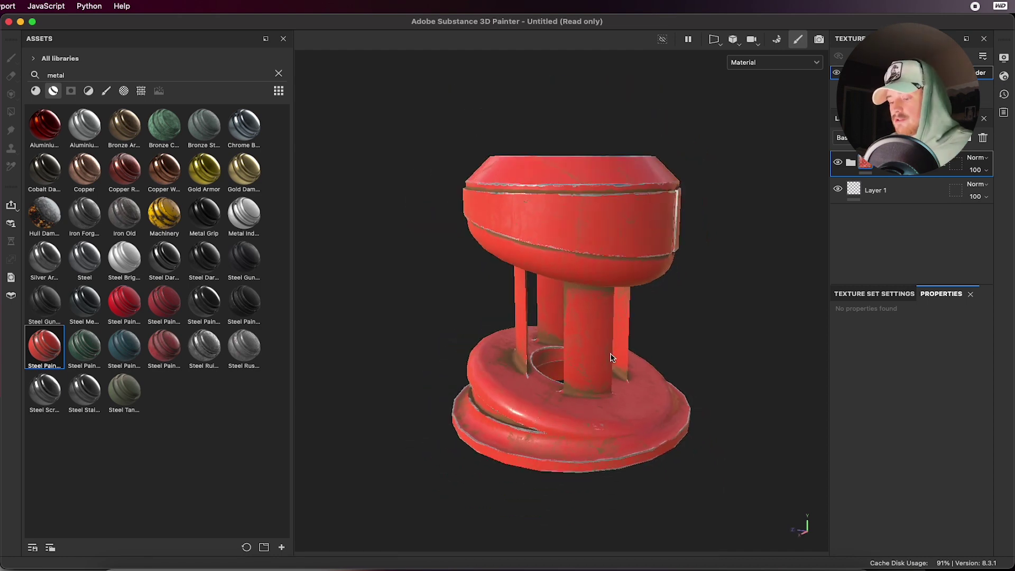
key(super+shift+e)
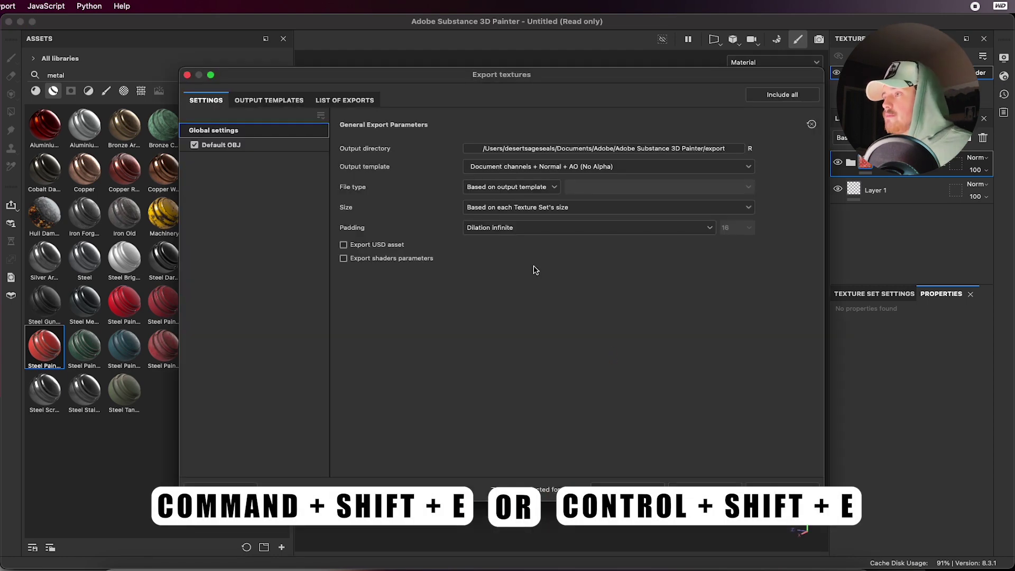
Set export size 4096, file type png and the PBR Metallic Roughness output template
click(529, 207)
click(521, 308)
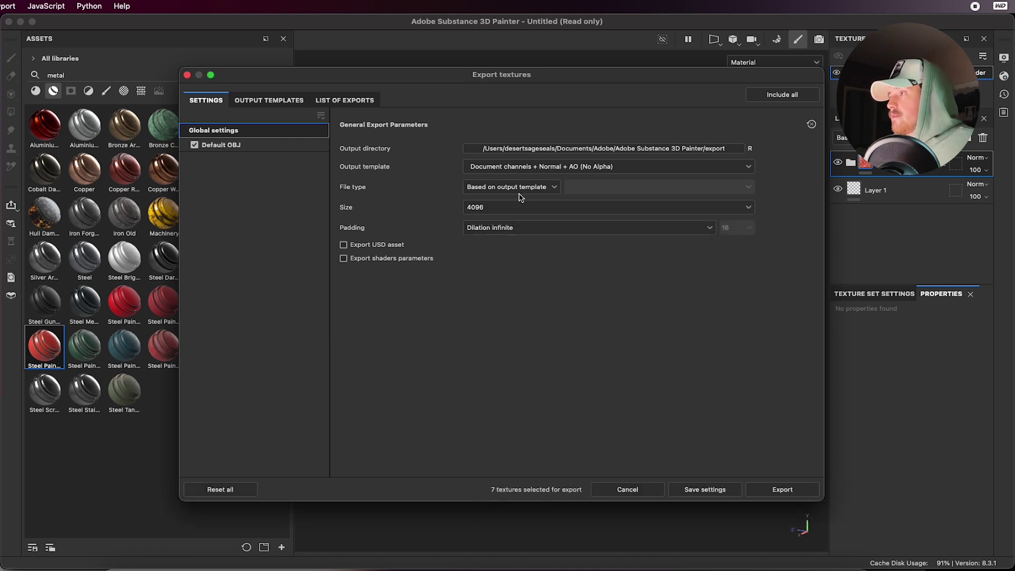
click(524, 190)
click(518, 290)
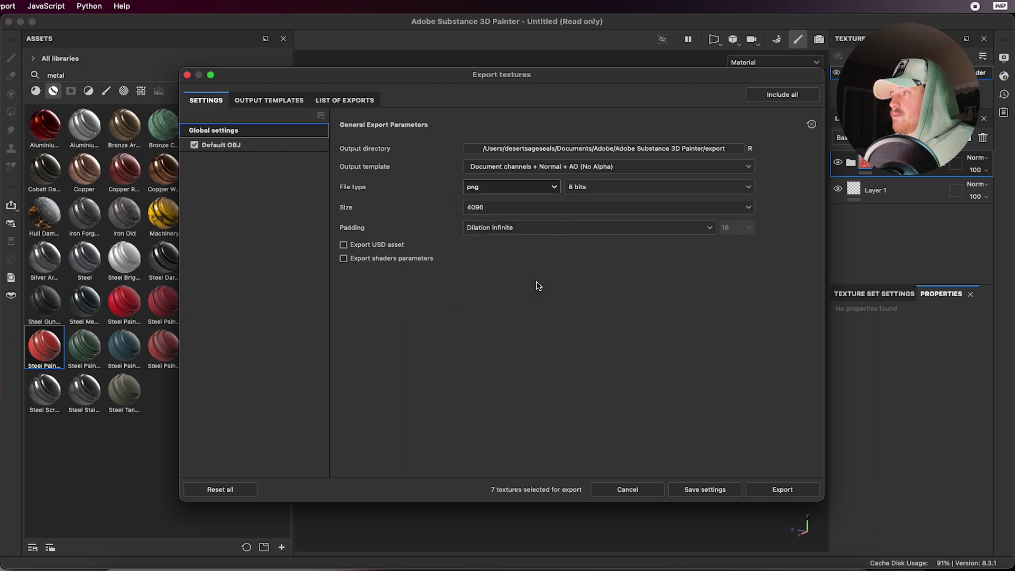
click(544, 171)
click(593, 170)
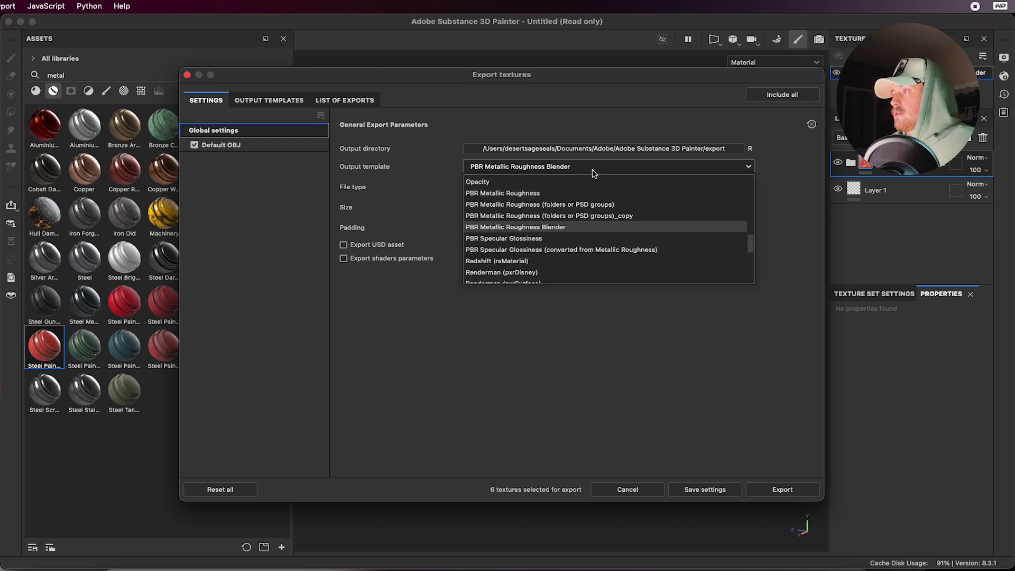
scroll(609, 230, up, 1)
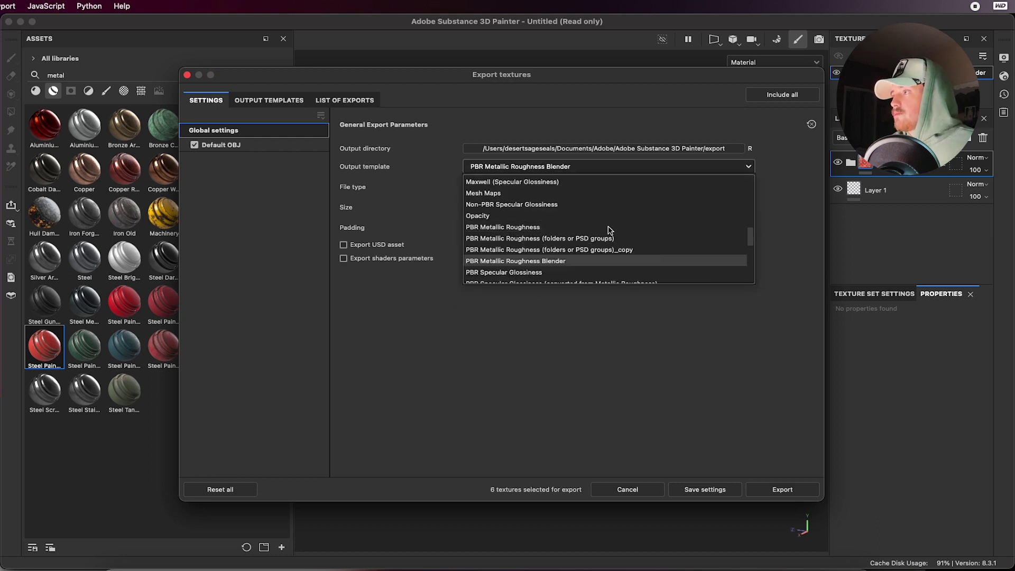
scroll(581, 249, up, 2)
scroll(560, 260, down, 2)
click(510, 227)
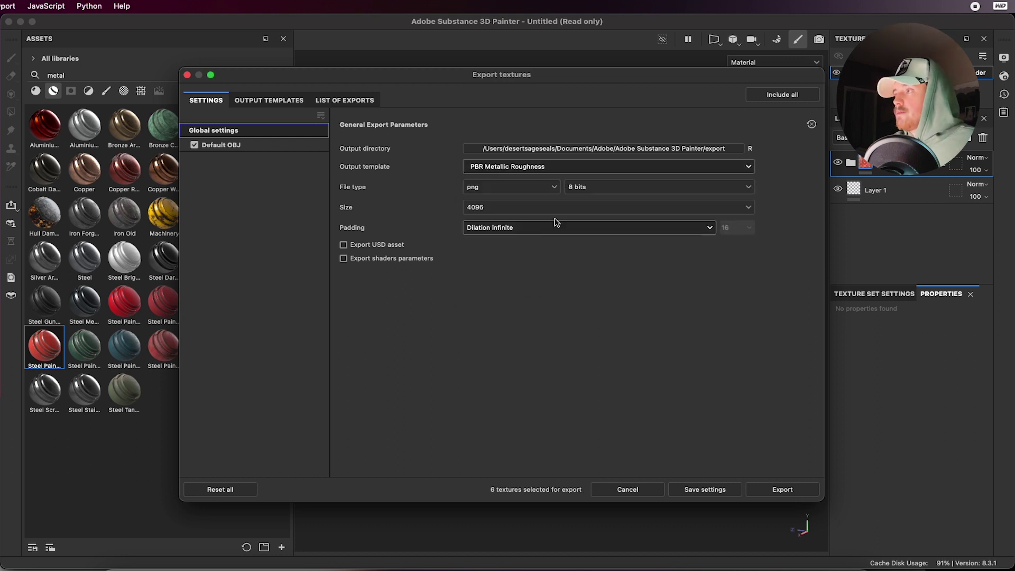
Choose the output folder and export the textures
click(550, 151)
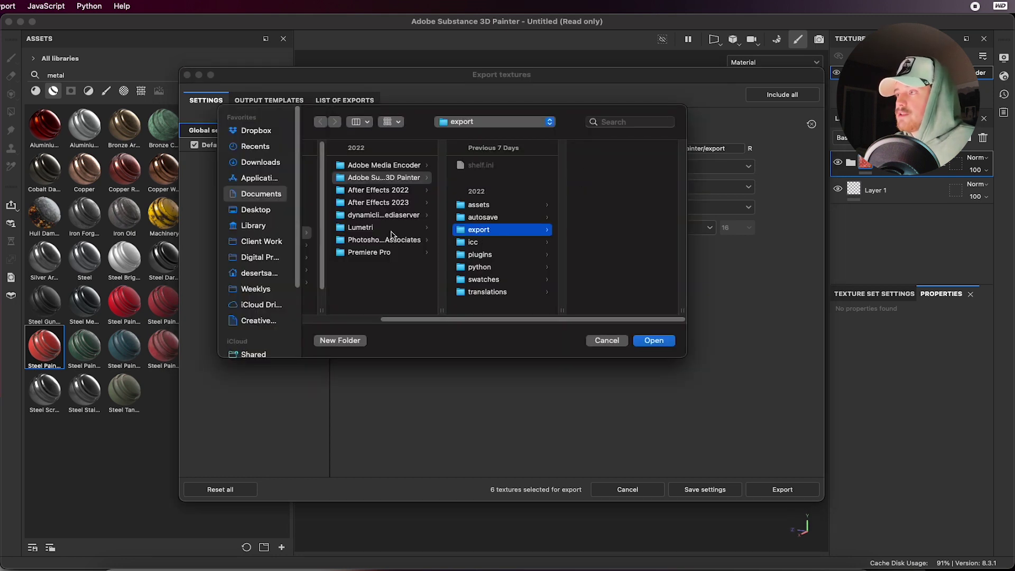
scroll(262, 193, down, 4)
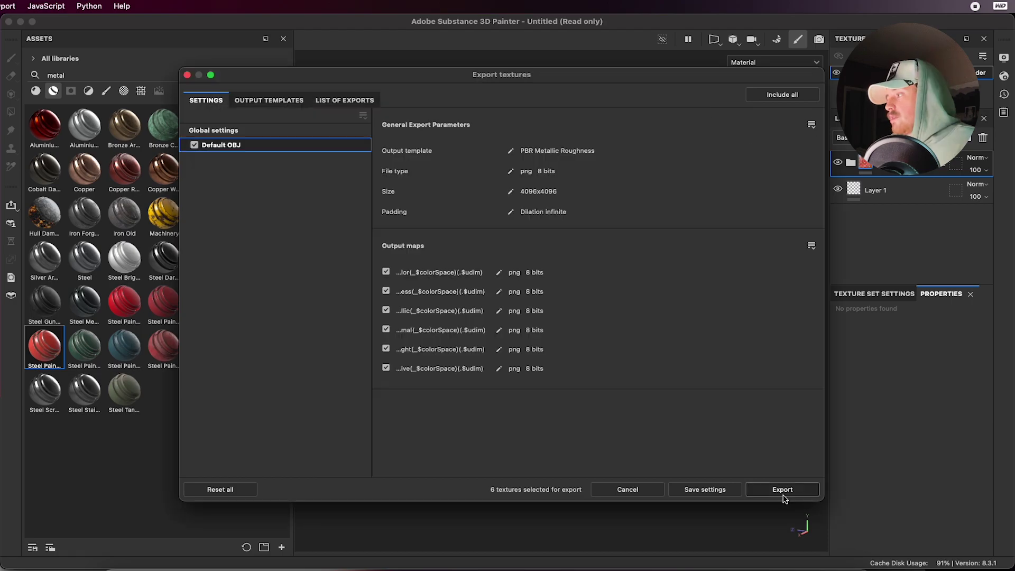
click(783, 491)
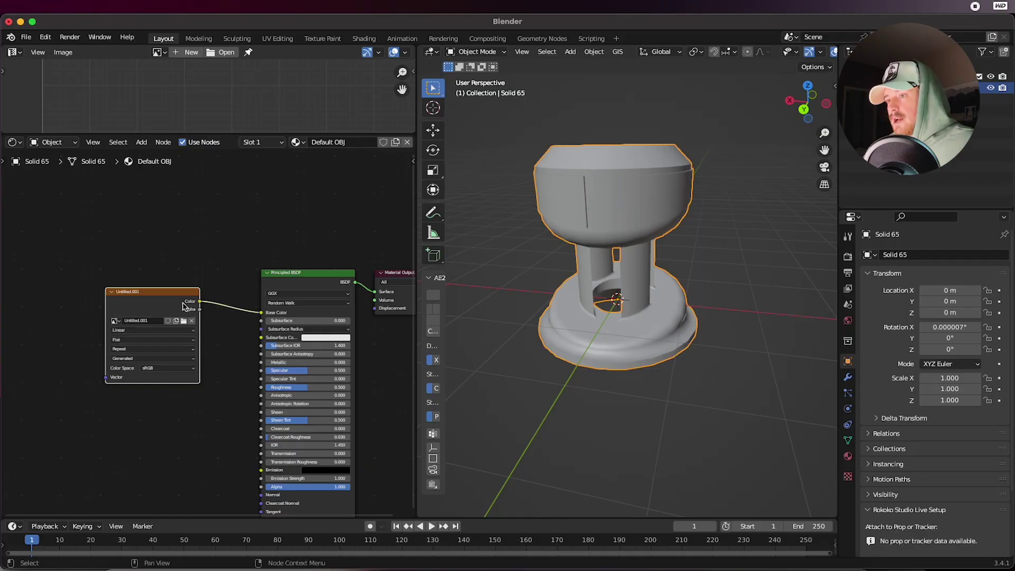
Load BaseColor, Metallic, Normal and Roughness PNGs from the Tutorial folder into the Principled BSDF, skipping Height
click(295, 275)
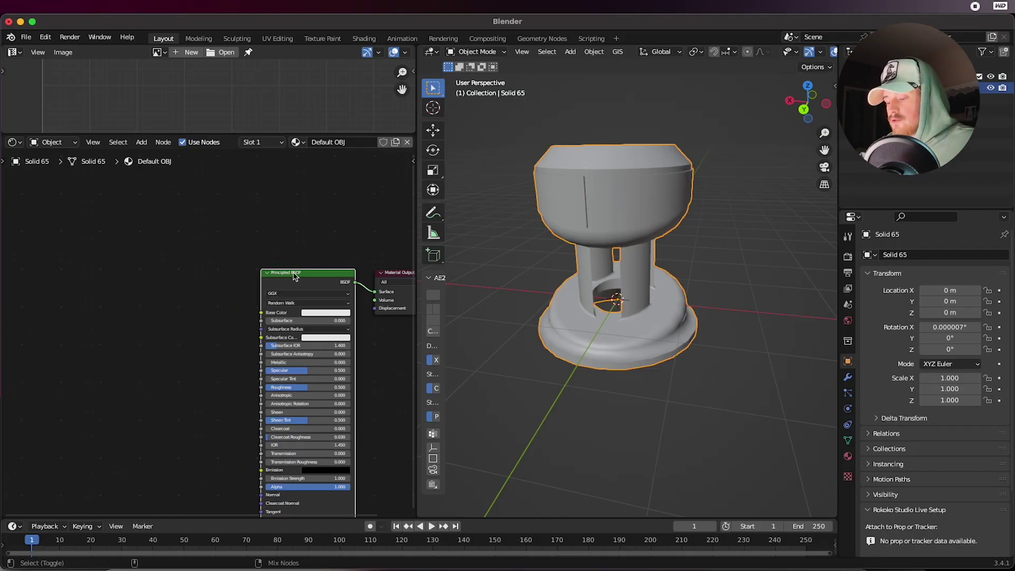
key(ctrl+shift+t)
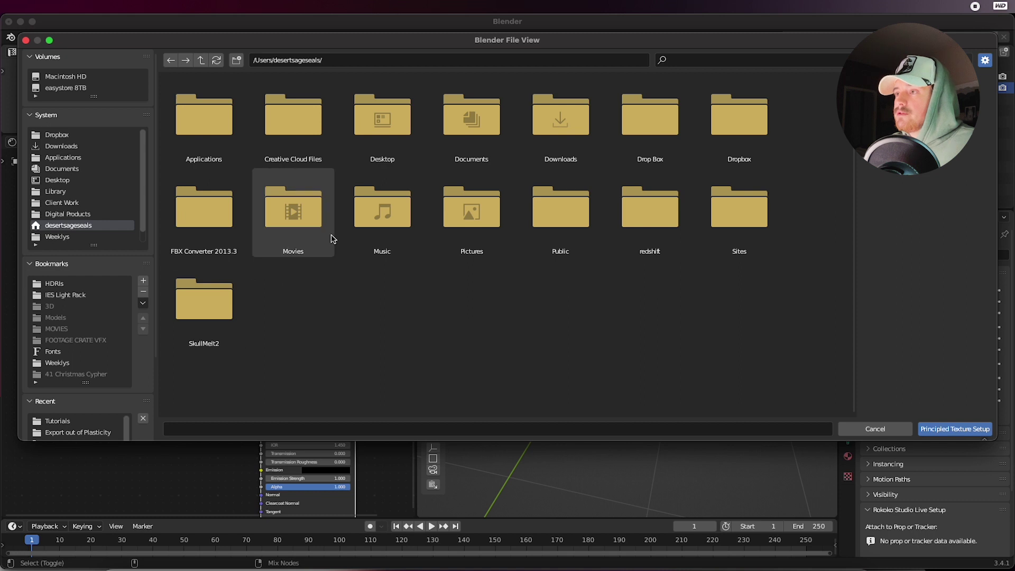
click(77, 92)
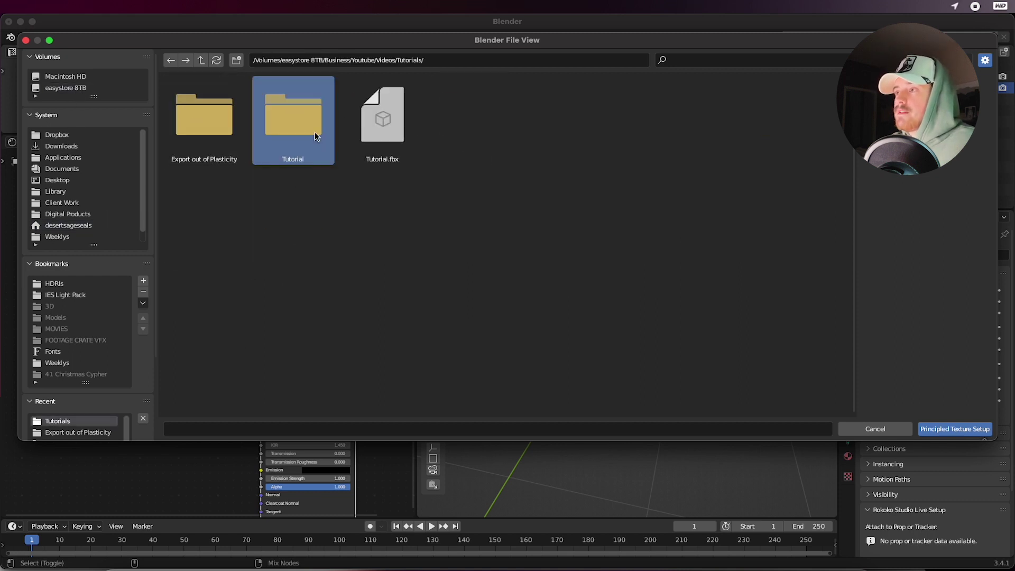
click(294, 119)
click(227, 126)
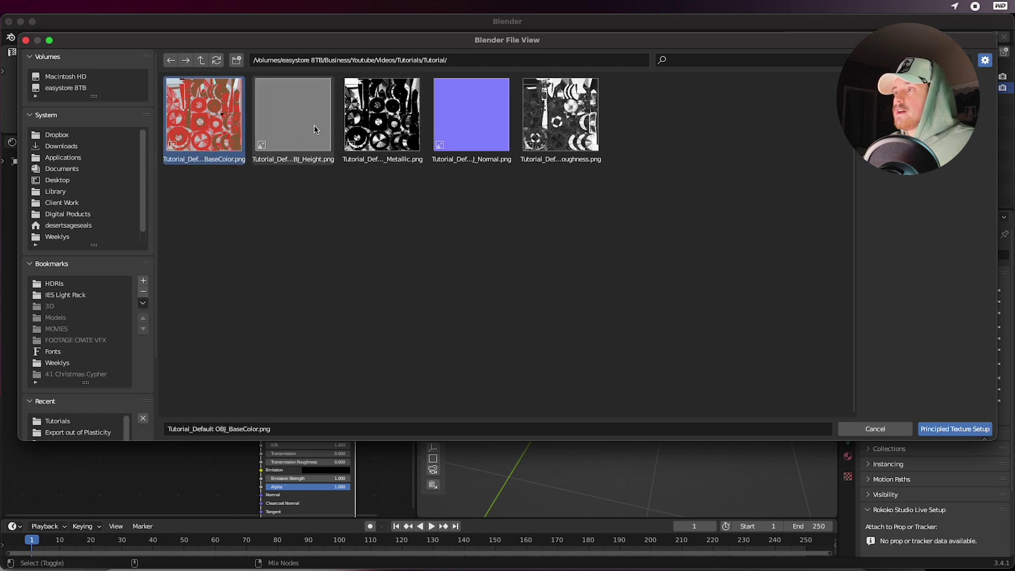
shift+click(563, 136)
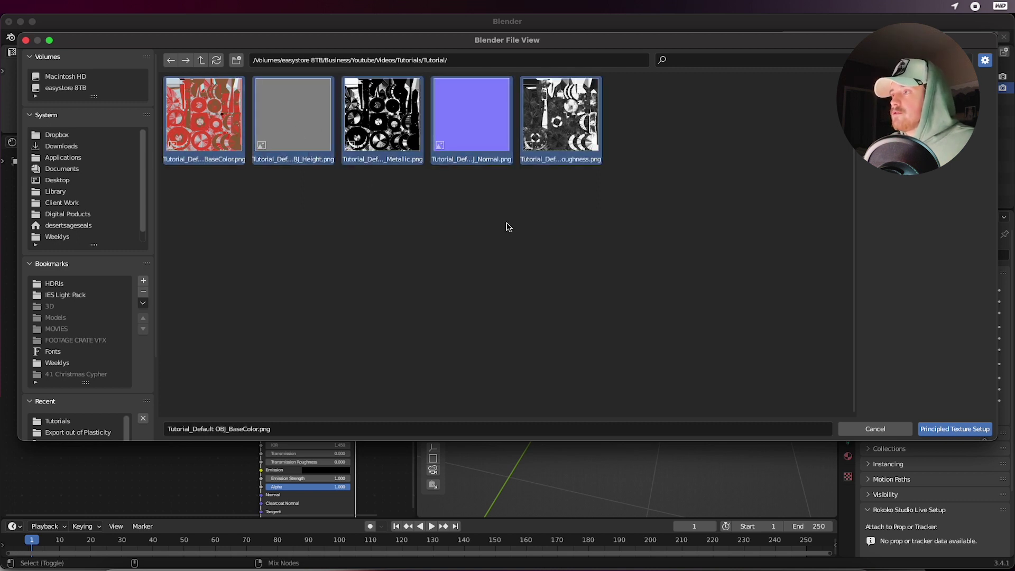
ctrl+click(294, 119)
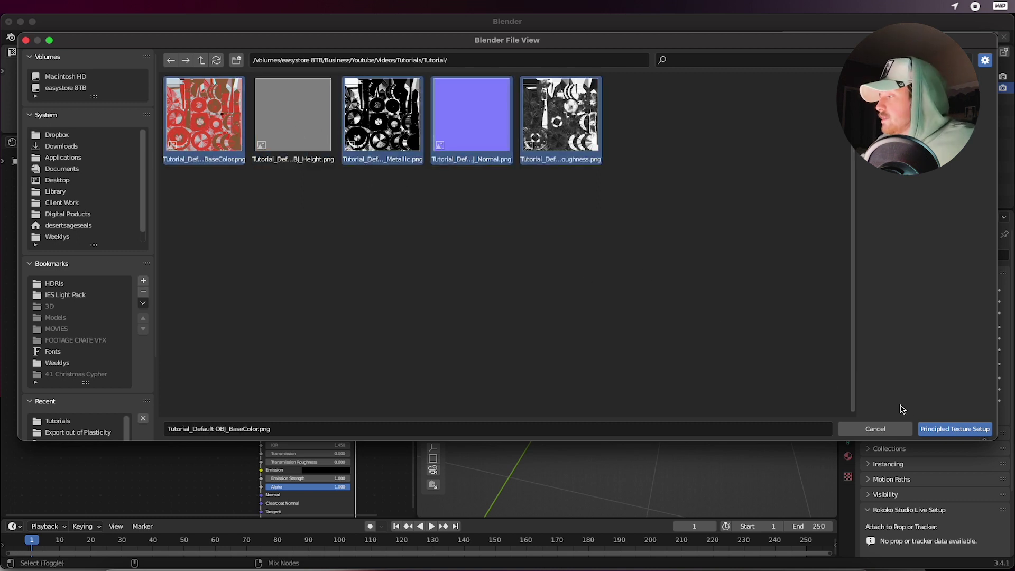
click(977, 430)
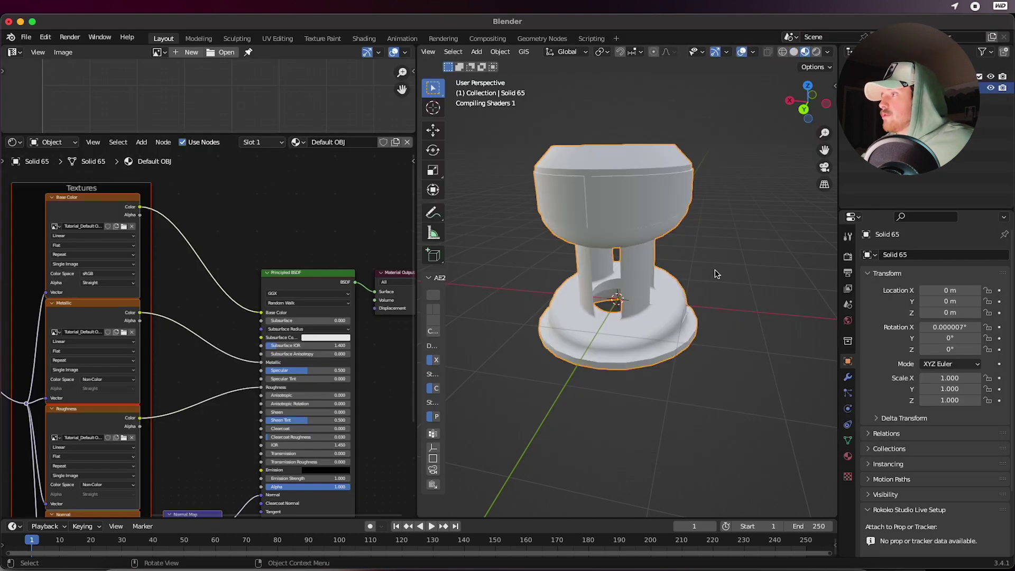
Deselect and orbit to inspect the red worn painted-steel pedestal, then hide the toolbar with T
click(710, 287)
scroll(614, 281, up, 6)
middle_drag(709, 288, 653, 299)
scroll(723, 282, down, 6)
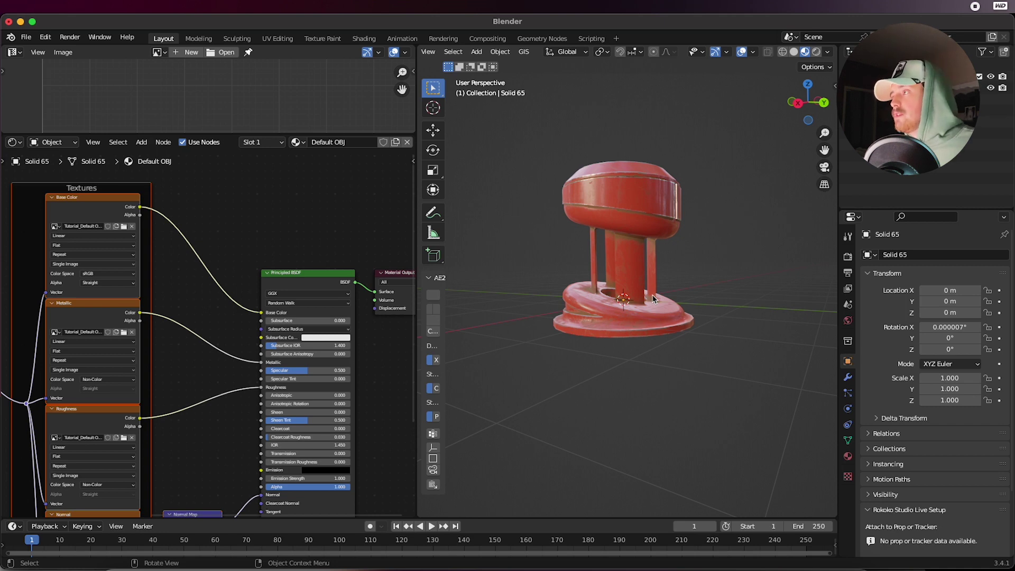
middle_drag(686, 227, 653, 361)
scroll(714, 243, up, 6)
scroll(678, 226, down, 5)
scroll(715, 188, up, 6)
scroll(690, 227, down, 6)
scroll(653, 361, up, 3)
key(t)
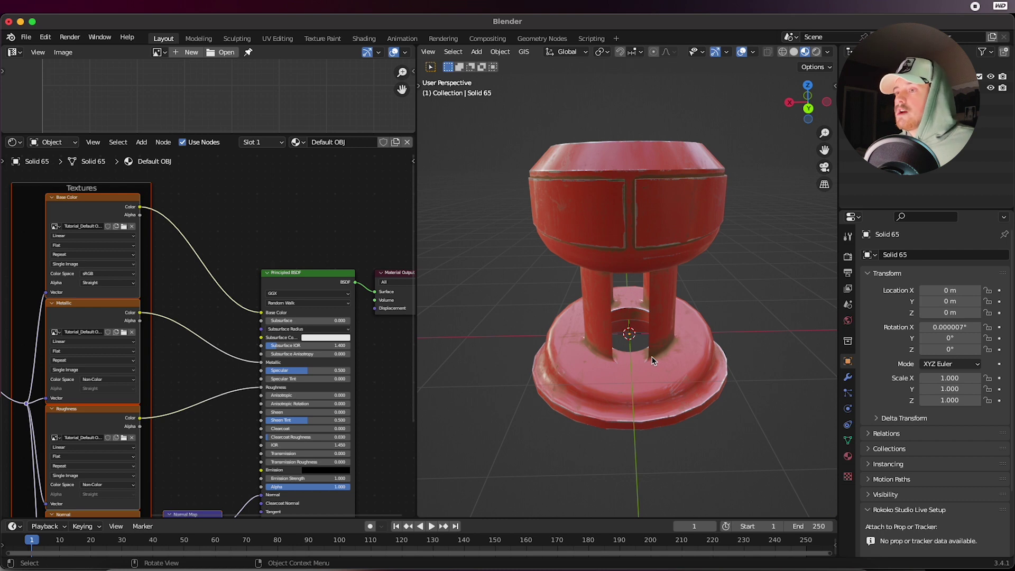